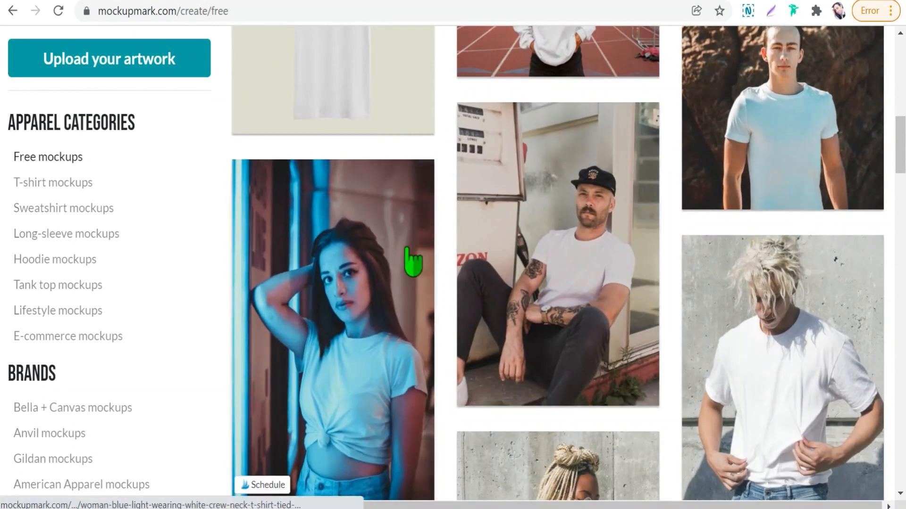
# Step: Browse the gallery of free apparel mockups for a suitable T-shirt template
pyautogui.scroll(-10, 410, 259)
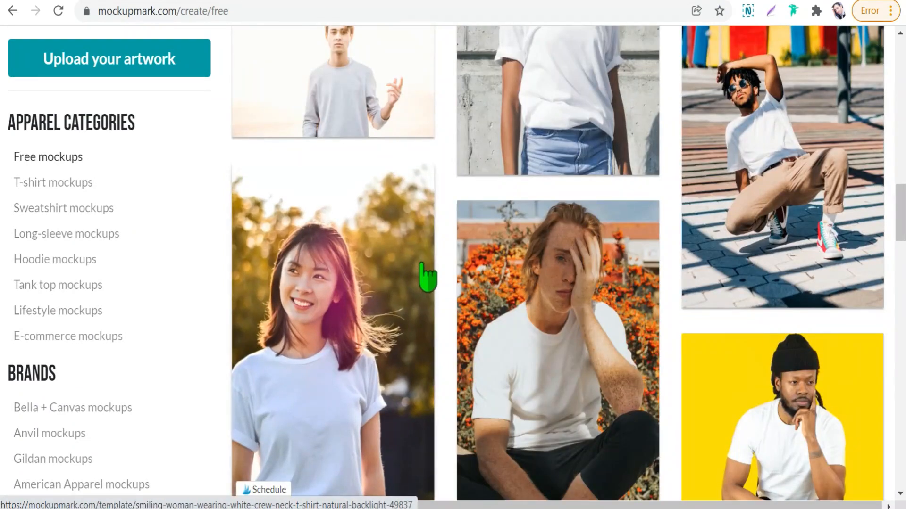
pyautogui.scroll(8, 417, 223)
pyautogui.scroll(6, 419, 234)
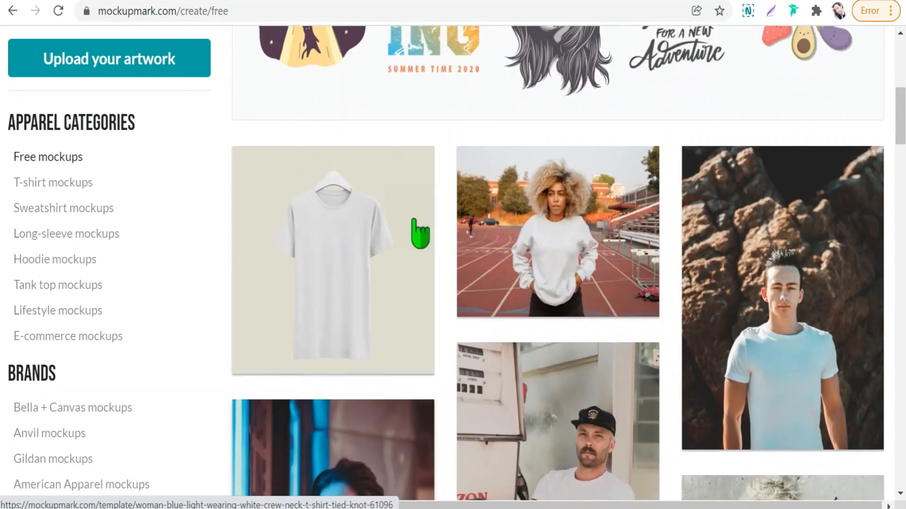
pyautogui.scroll(-4, 500, 308)
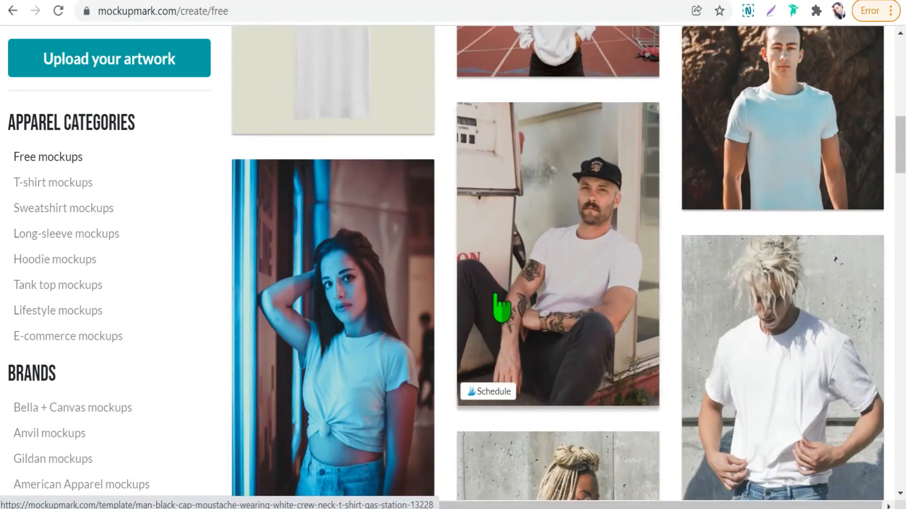
pyautogui.scroll(-20, 501, 308)
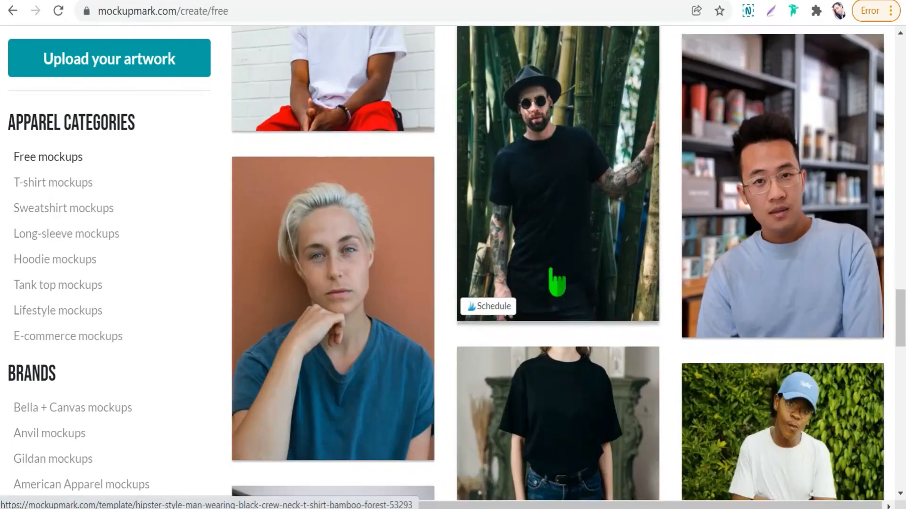
pyautogui.scroll(-8, 530, 279)
pyautogui.scroll(4, 530, 256)
pyautogui.scroll(-10, 529, 262)
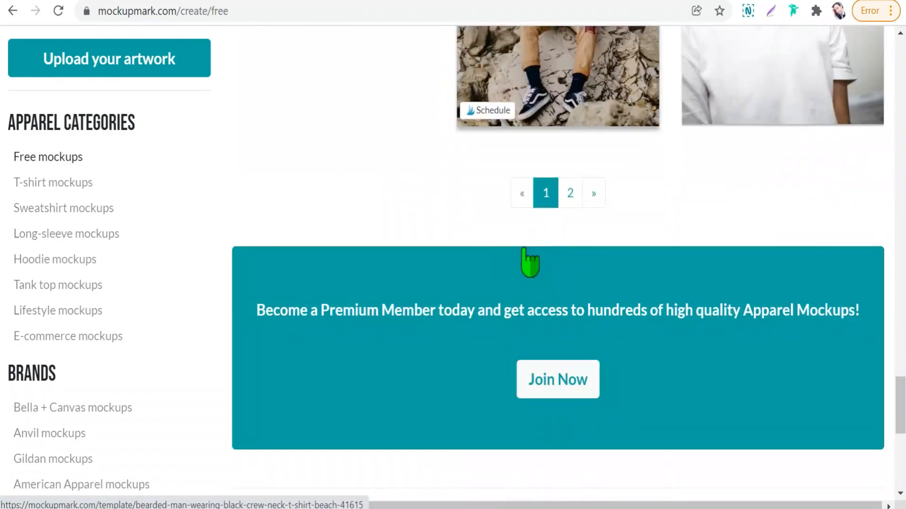
pyautogui.scroll(11, 530, 262)
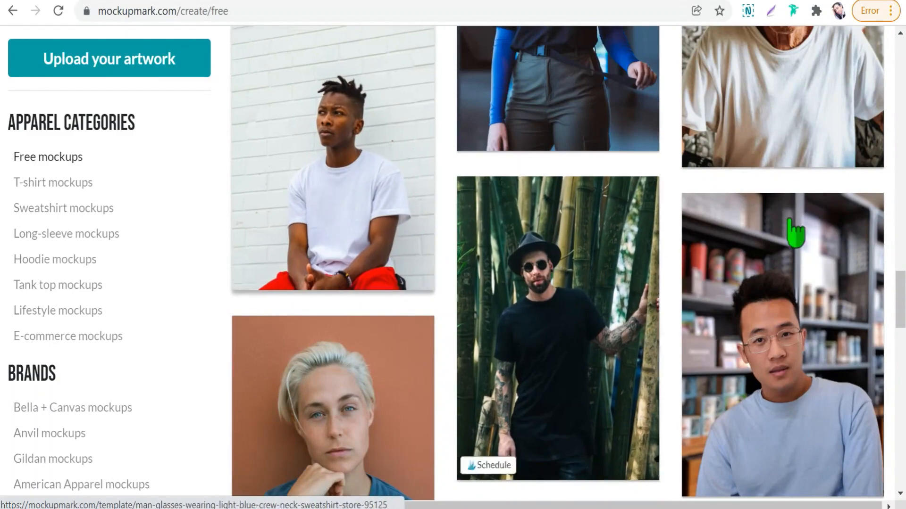
pyautogui.scroll(6, 755, 238)
pyautogui.scroll(6, 677, 307)
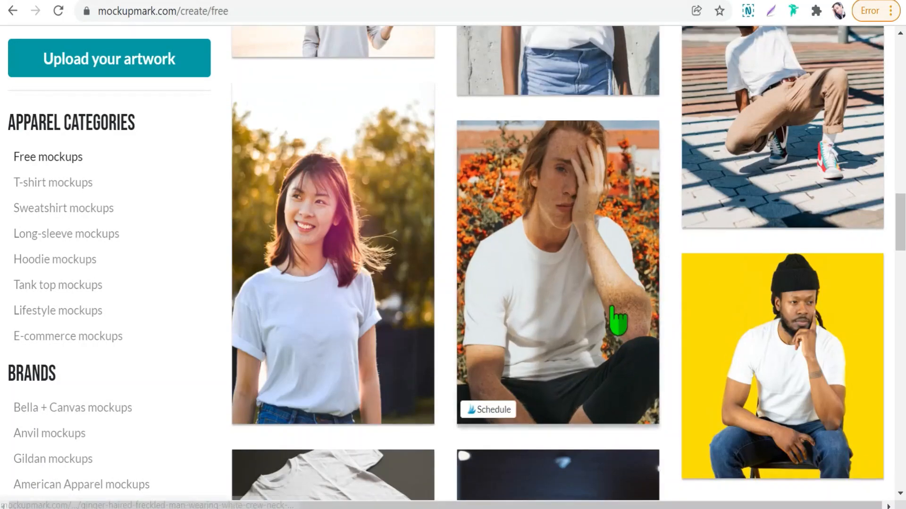
pyautogui.scroll(5, 500, 292)
pyautogui.scroll(5, 543, 283)
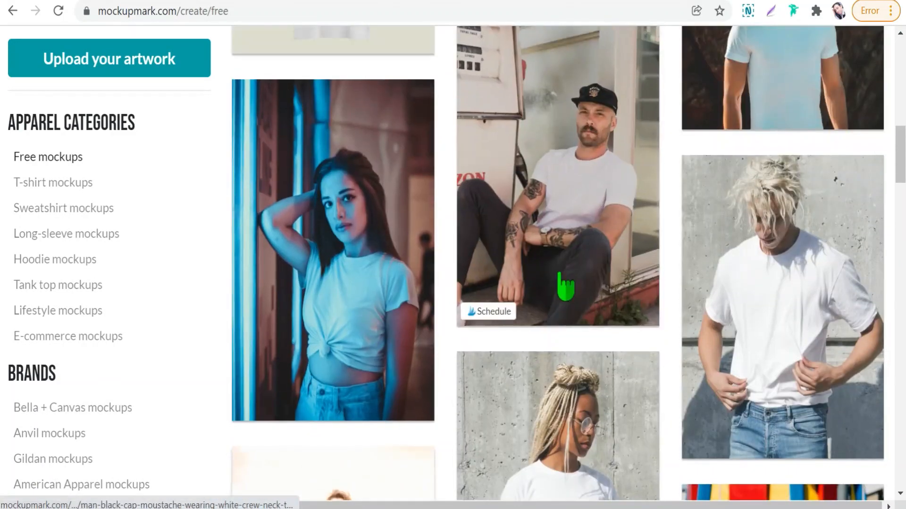
# Step: Open the free mockup of the bleached-hair man wearing a white crew neck T-shirt against a concrete wall
pyautogui.click(794, 293)
pyautogui.scroll(-3, 424, 330)
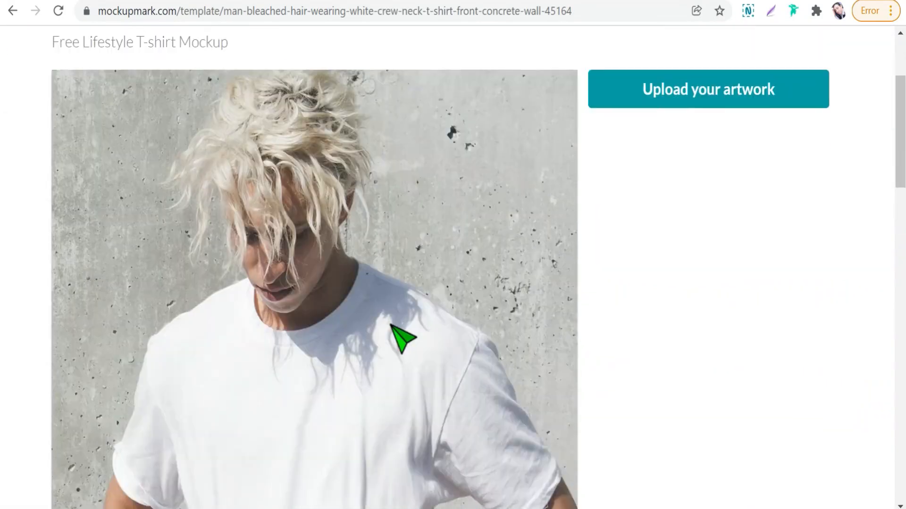
pyautogui.scroll(3, 404, 337)
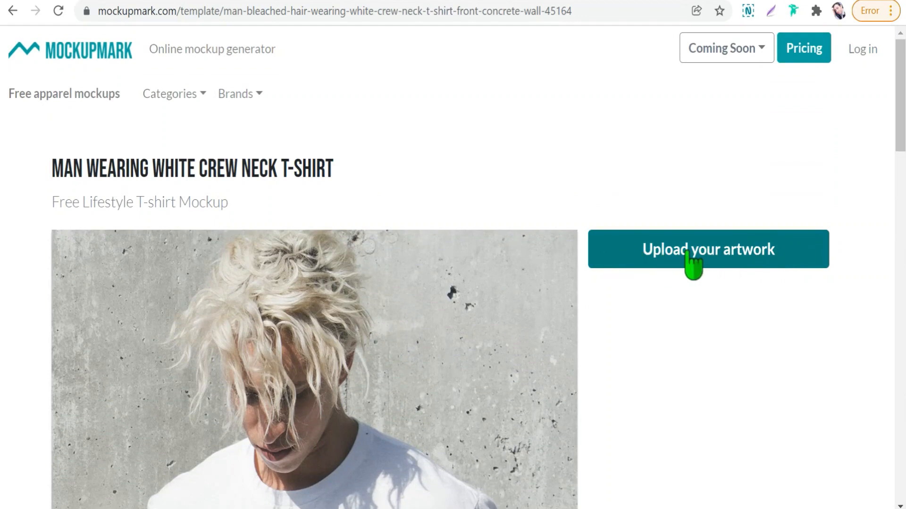
# Step: Upload the IRON IS MY THERAPY image from the fitness folder as artwork, adjust its placement on the shirt and submit it
pyautogui.click(667, 255)
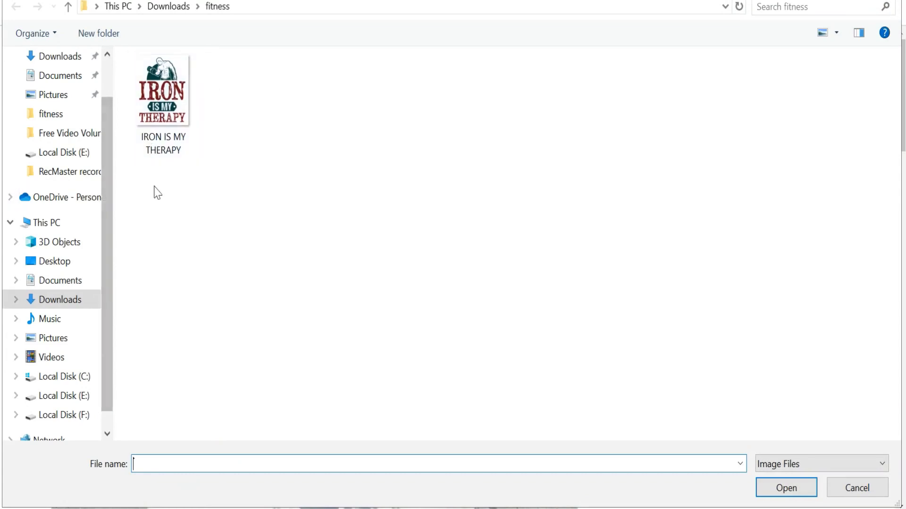
pyautogui.click(161, 109)
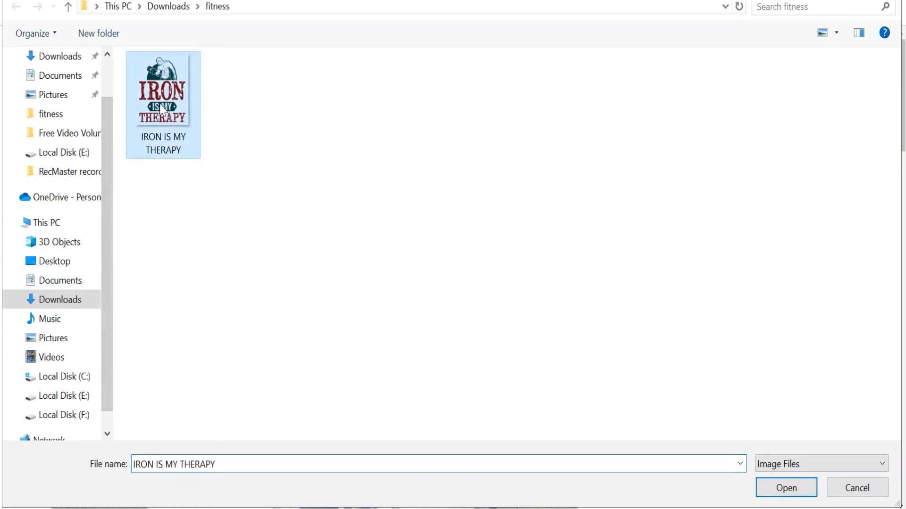
pyautogui.click(785, 488)
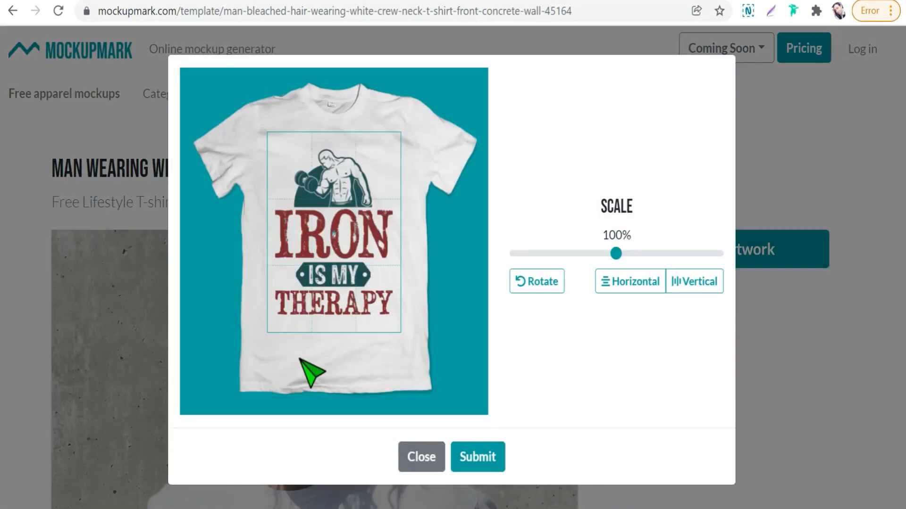
pyautogui.moveTo(353, 287); pyautogui.dragTo(337, 262)
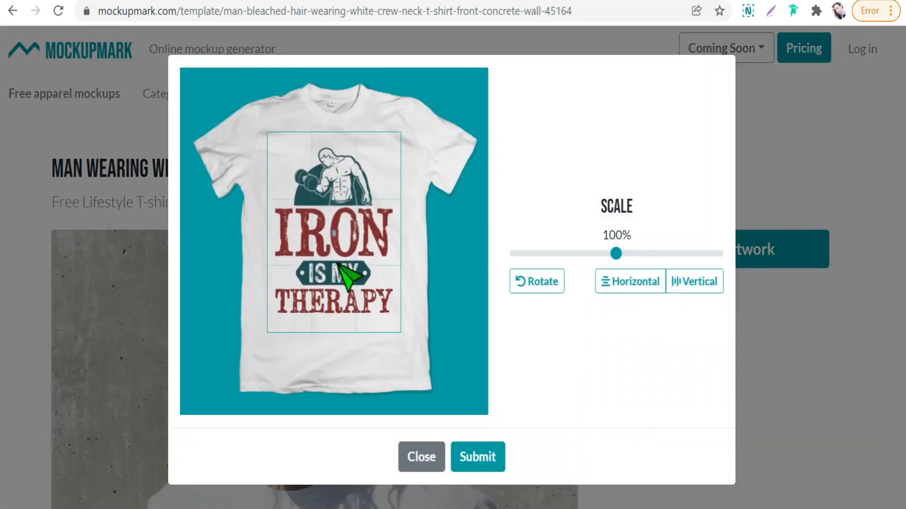
pyautogui.click(482, 460)
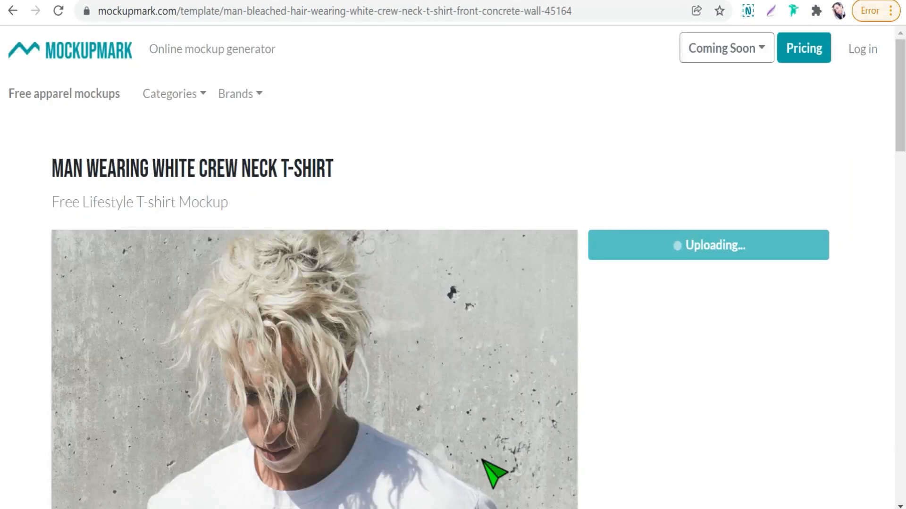
# Step: Change the T-shirt color to orange F8A933 and apply it to the mockup
pyautogui.scroll(-4, 352, 321)
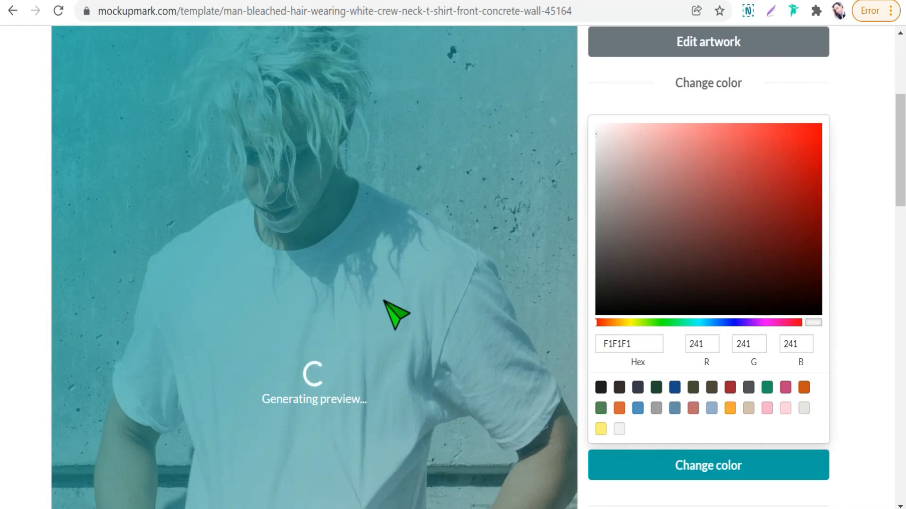
pyautogui.scroll(-2, 395, 314)
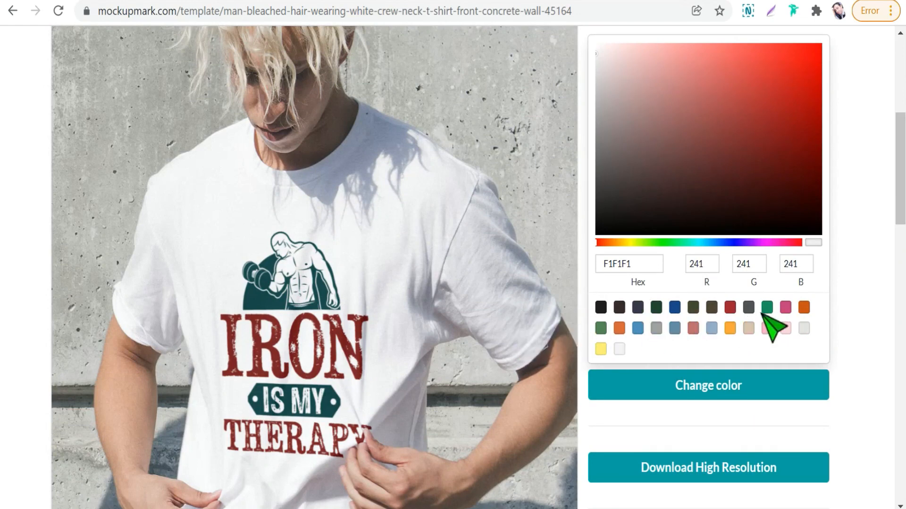
pyautogui.click(730, 328)
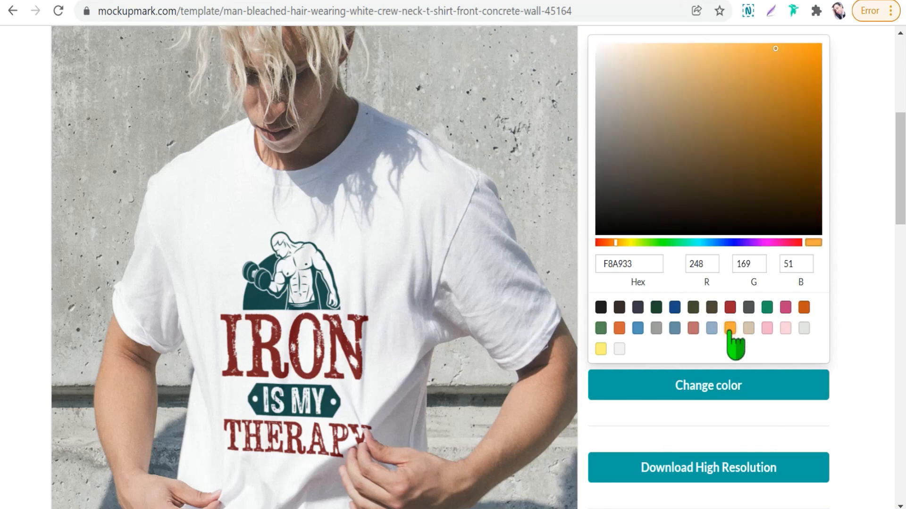
pyautogui.click(719, 394)
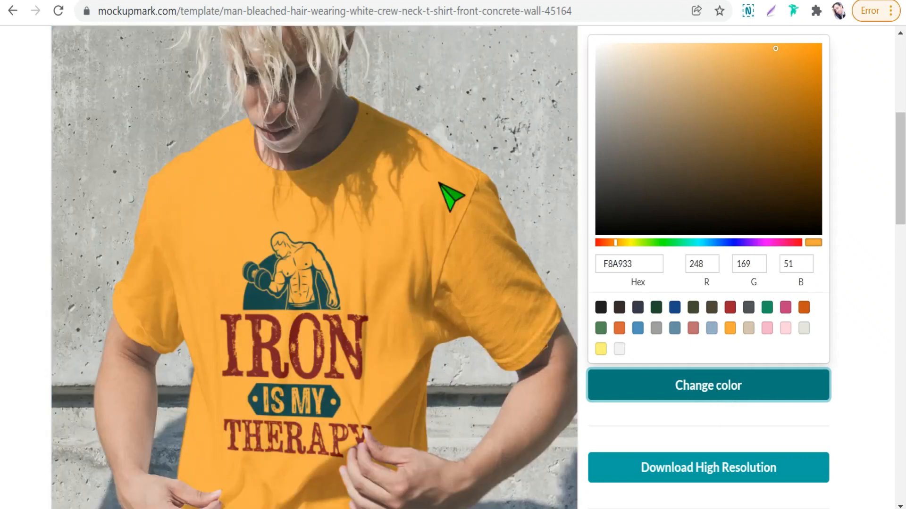
# Step: Check the recolored mockup from top to bottom and download it in high resolution
pyautogui.scroll(-8, 186, 340)
pyautogui.scroll(10, 186, 340)
pyautogui.scroll(-7, 287, 318)
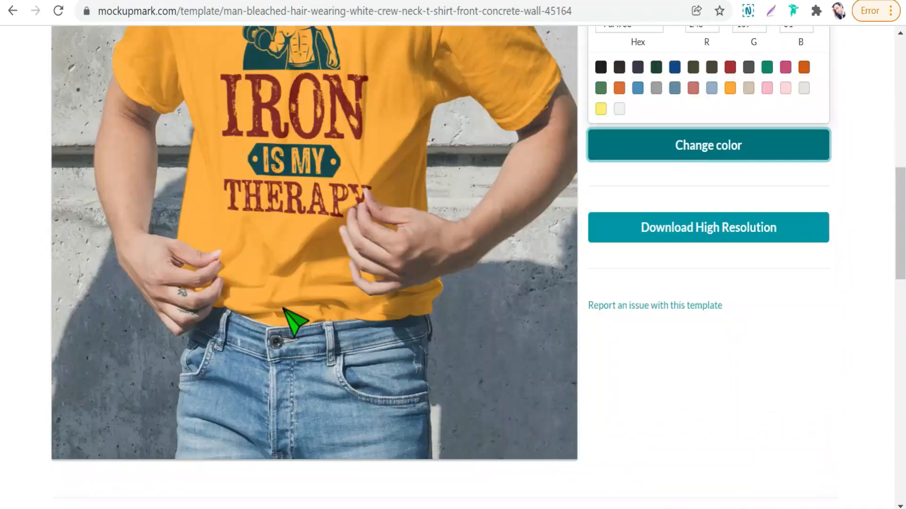
pyautogui.scroll(5, 97, 471)
pyautogui.scroll(-2, 439, 376)
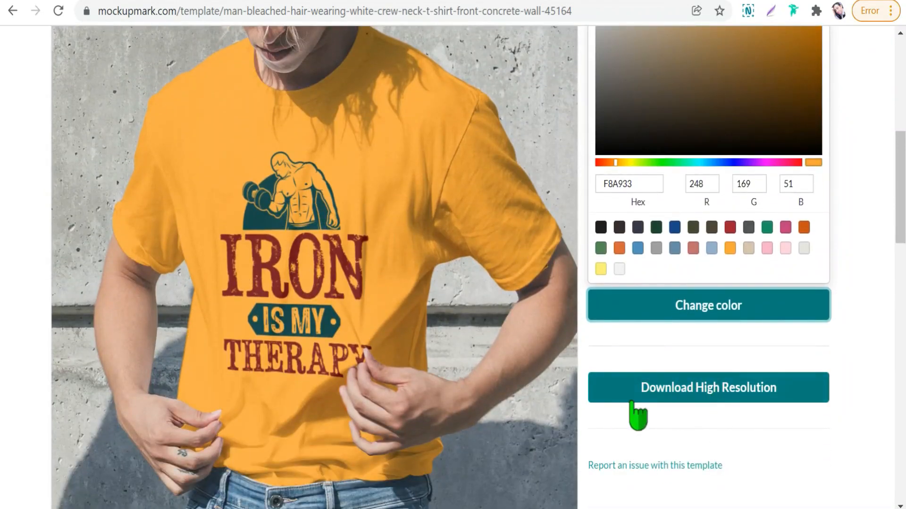
pyautogui.click(670, 392)
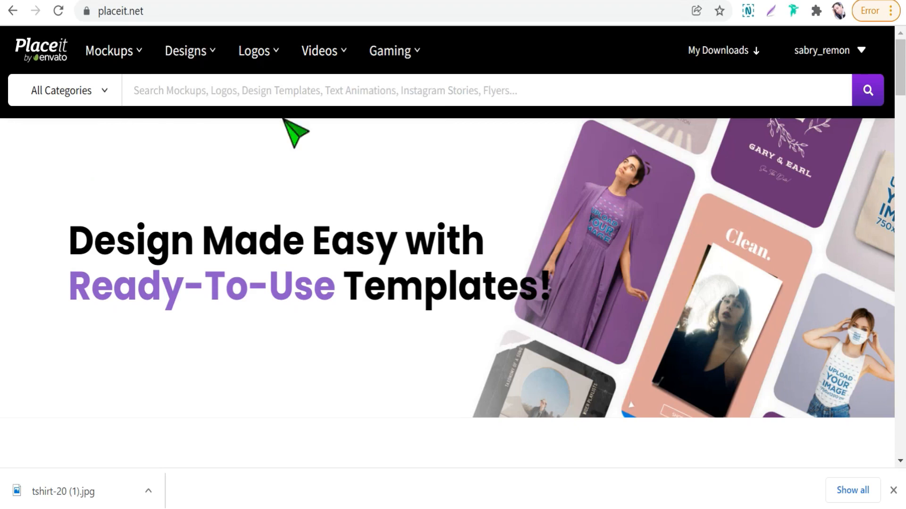
# Step: From Placeit's free mockups, open the T-shirt mockup of a middle-aged biker fixing his motorcycle's seat
pyautogui.moveTo(132, 53)
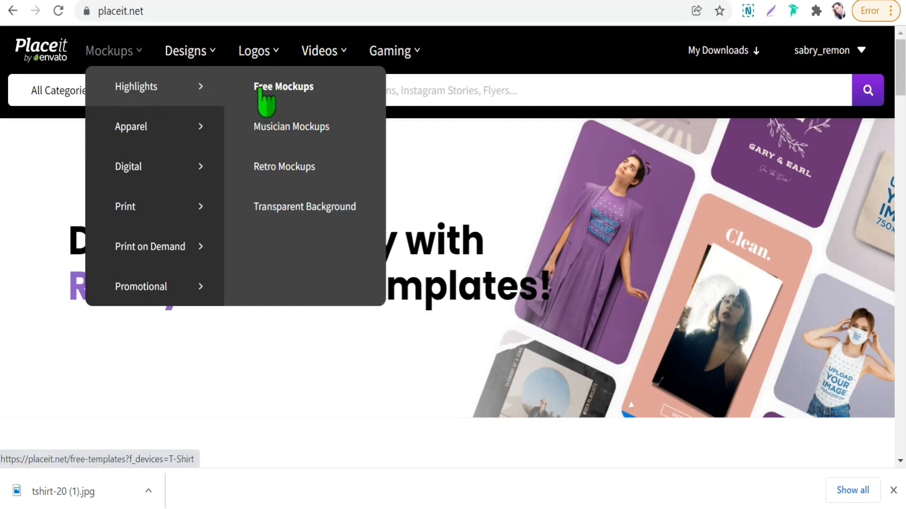
pyautogui.click(286, 98)
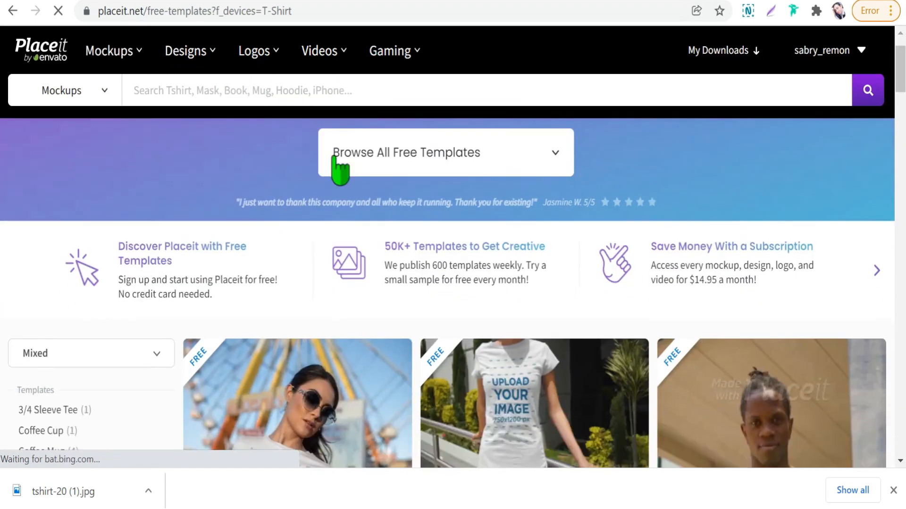
pyautogui.scroll(-10, 441, 299)
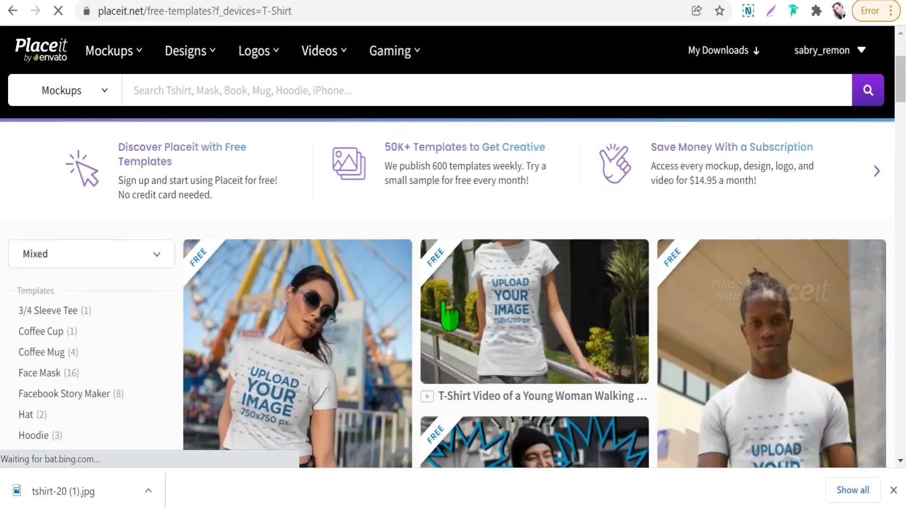
pyautogui.scroll(-3, 339, 232)
pyautogui.scroll(6, 429, 273)
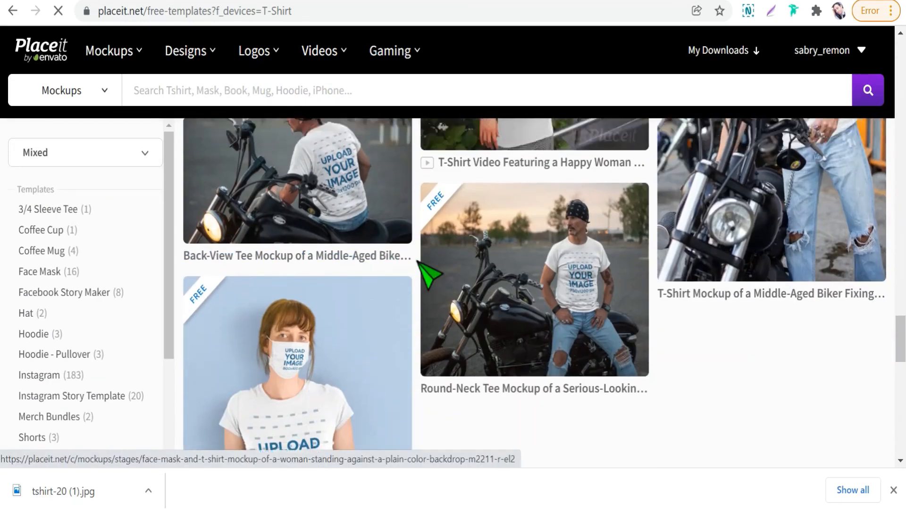
pyautogui.scroll(1, 766, 321)
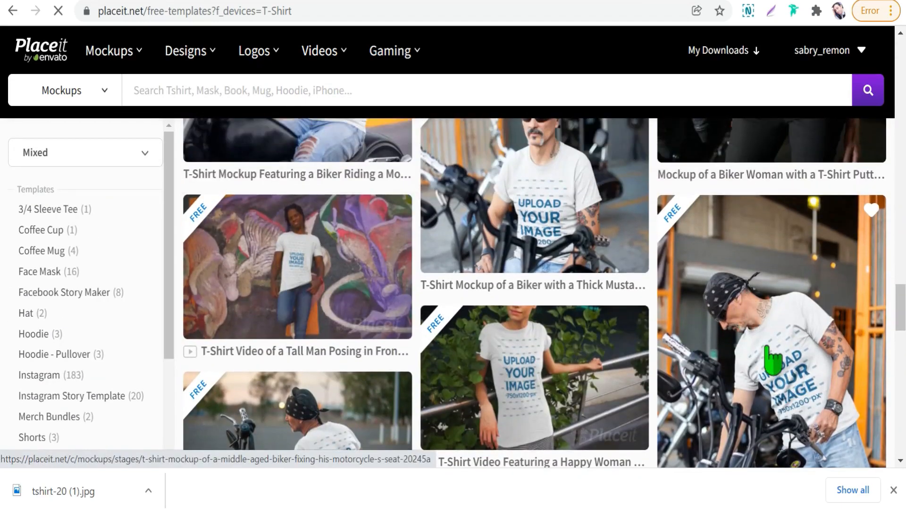
pyautogui.click(772, 361)
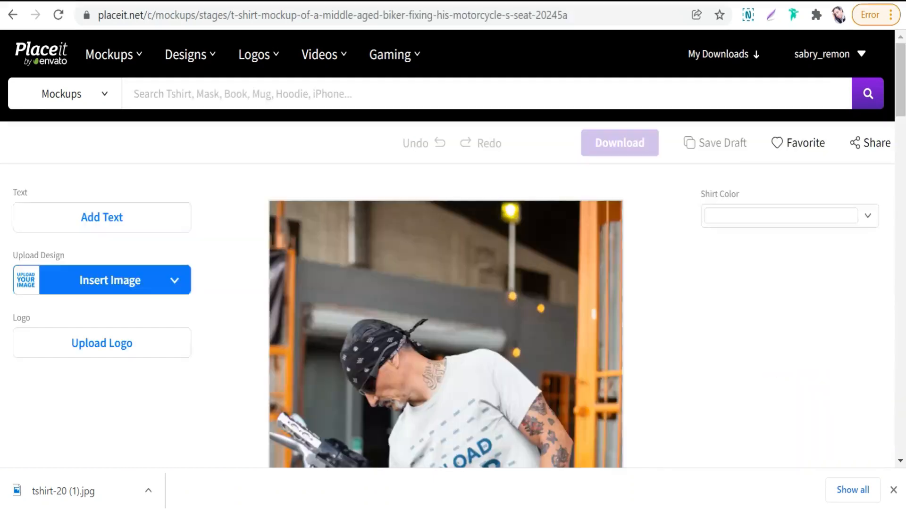
# Step: Upload the IRON IS MY THERAPY image from the device's fitness folder as the design for the biker's shirt
pyautogui.scroll(-2, 218, 268)
pyautogui.scroll(2, 245, 251)
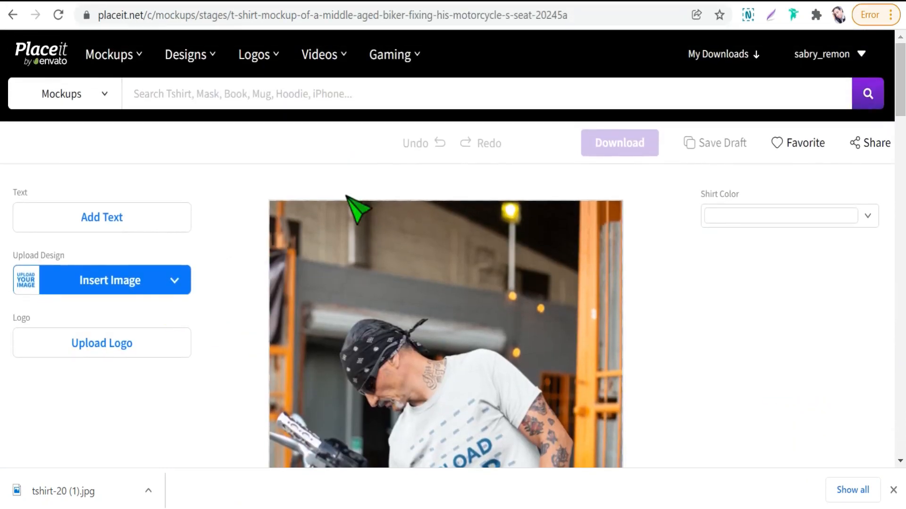
pyautogui.click(113, 284)
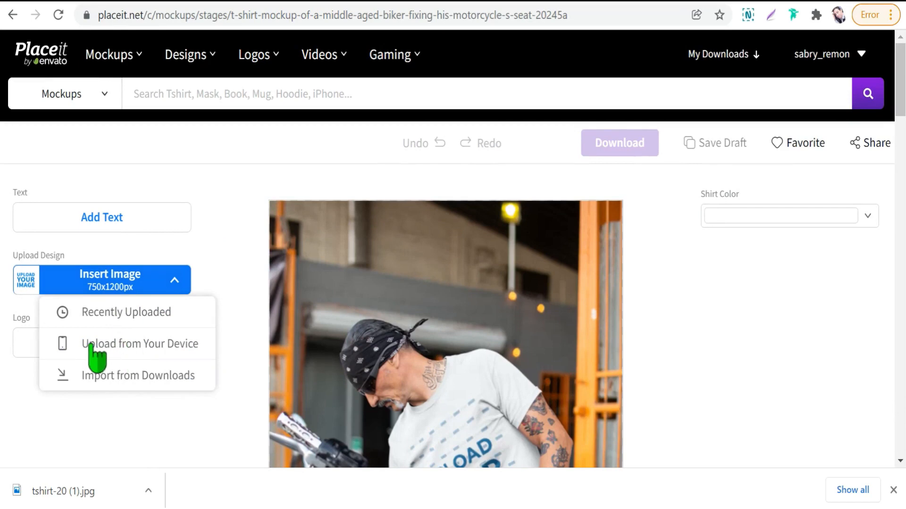
pyautogui.click(112, 349)
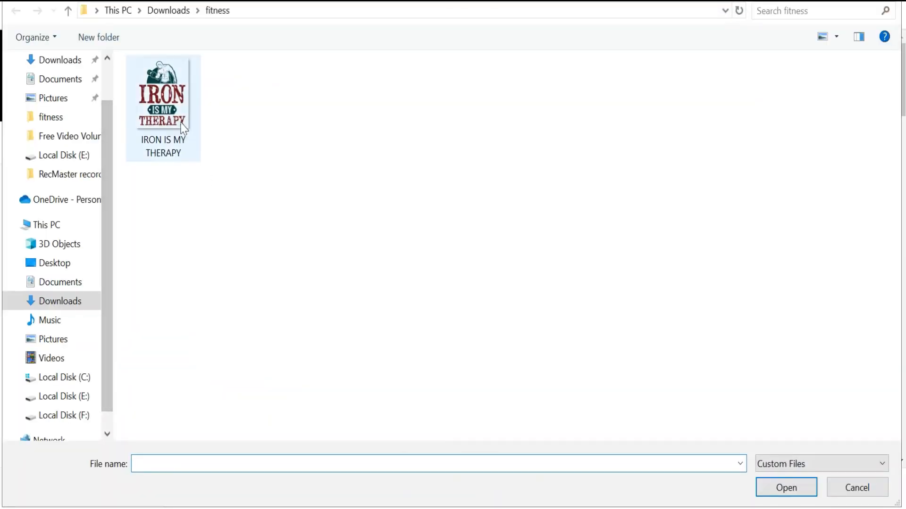
pyautogui.click(164, 104)
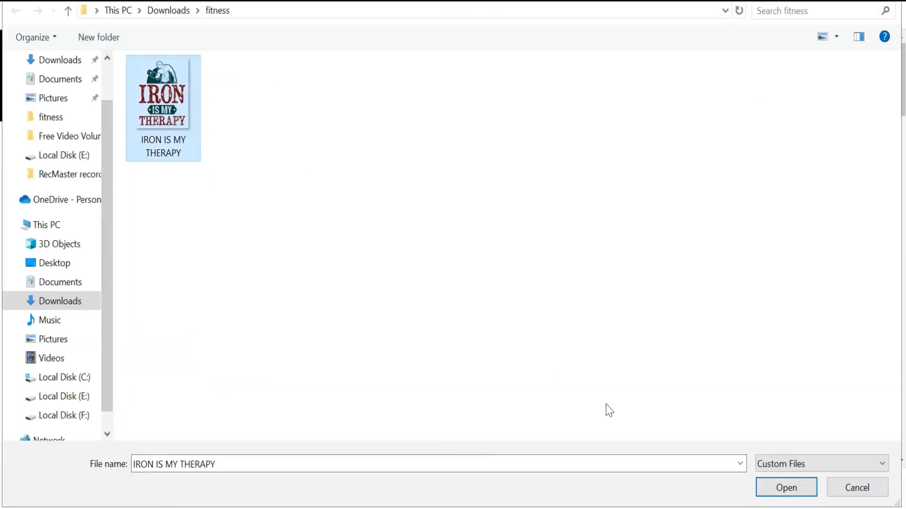
pyautogui.click(812, 493)
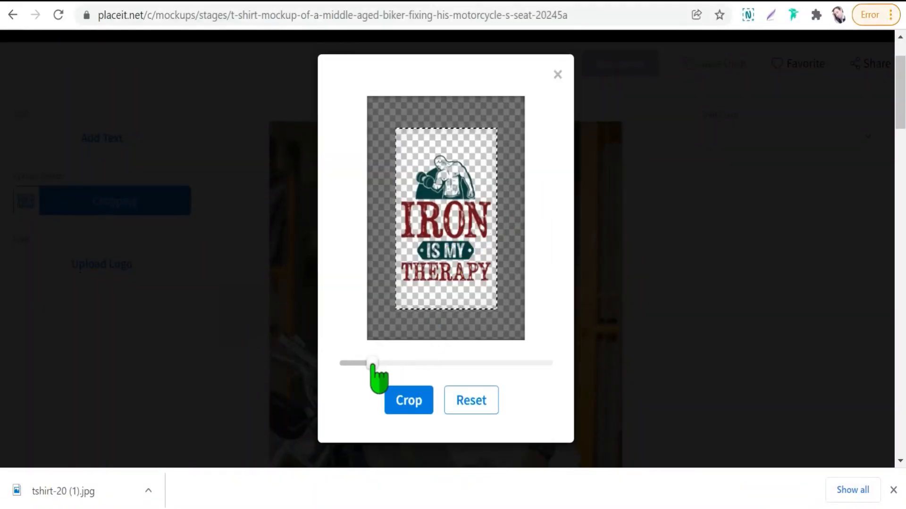
# Step: Scale down the IRON IS MY THERAPY design, move it higher in the crop area, and apply the crop to the biker's shirt
pyautogui.moveTo(373, 365); pyautogui.dragTo(364, 363)
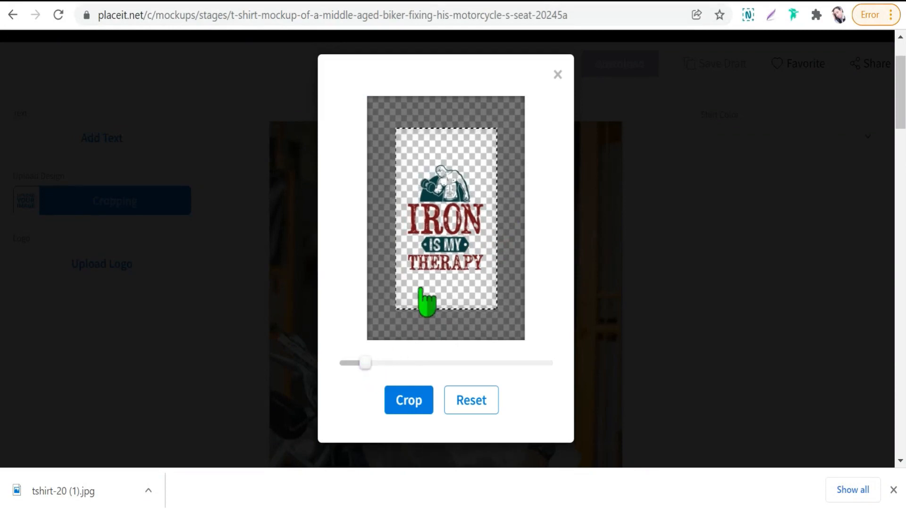
pyautogui.moveTo(430, 256)
pyautogui.mouseDown()
pyautogui.moveTo(423, 226)
pyautogui.moveTo(422, 240)
pyautogui.mouseUp()
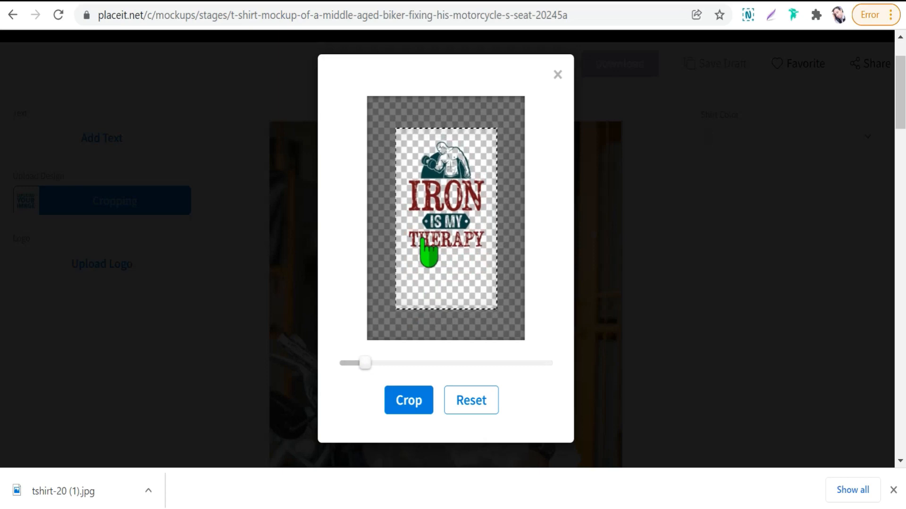
pyautogui.click(408, 406)
pyautogui.scroll(-2, 313, 289)
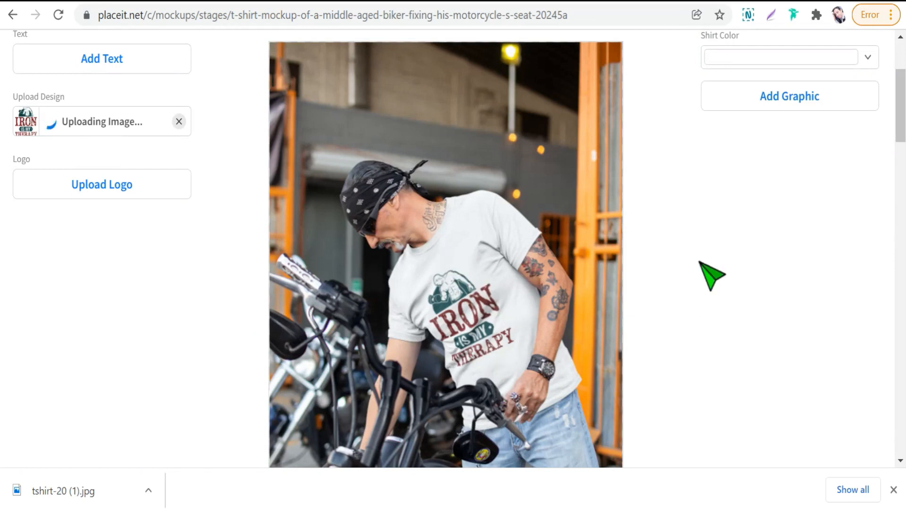
# Step: Change the biker's shirt color from the palette to a golden yellow and check the recolored mockup
pyautogui.scroll(3, 711, 275)
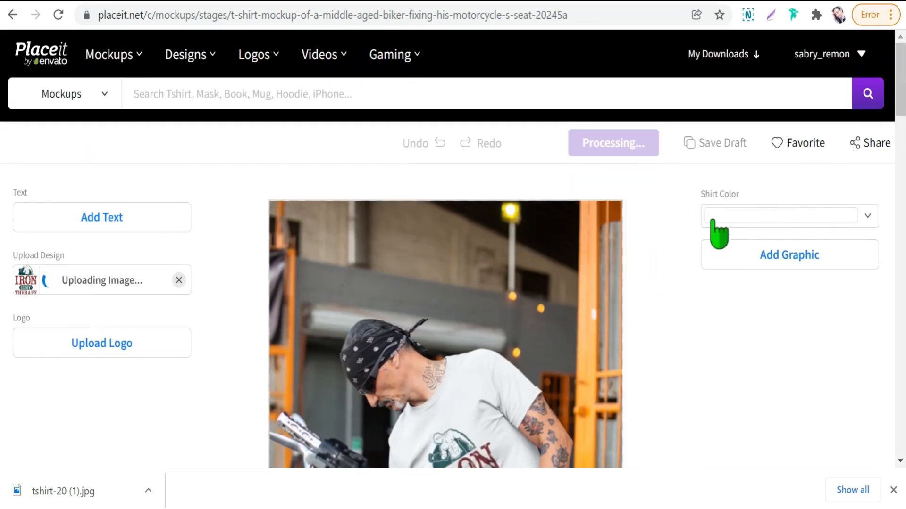
pyautogui.click(868, 218)
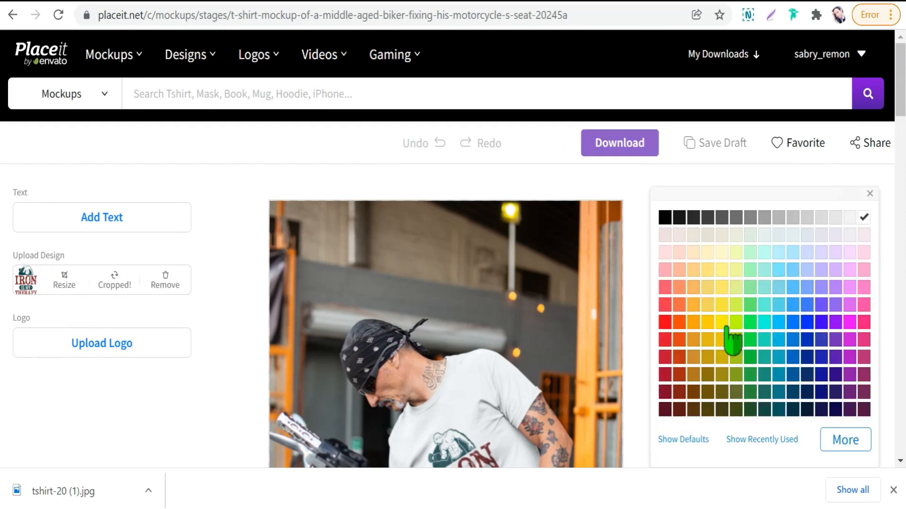
pyautogui.click(722, 340)
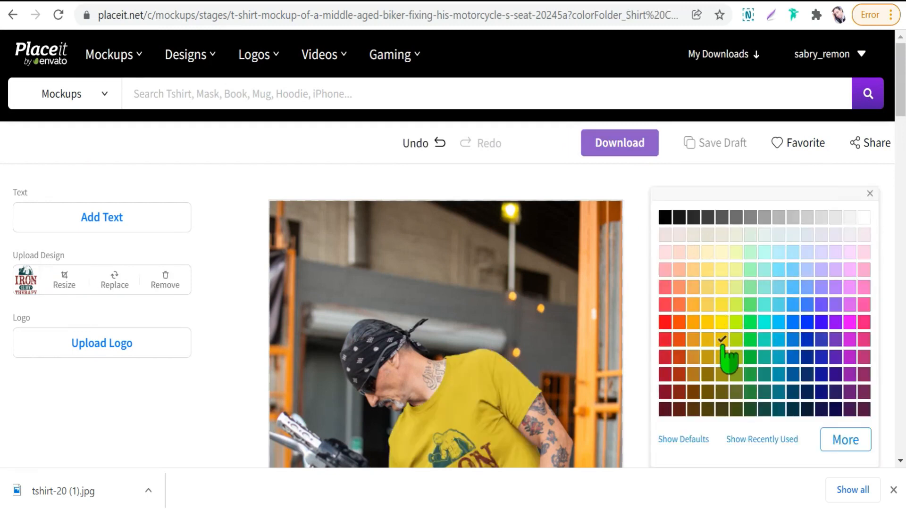
pyautogui.scroll(-3, 522, 338)
pyautogui.scroll(-2, 568, 268)
pyautogui.scroll(2, 568, 269)
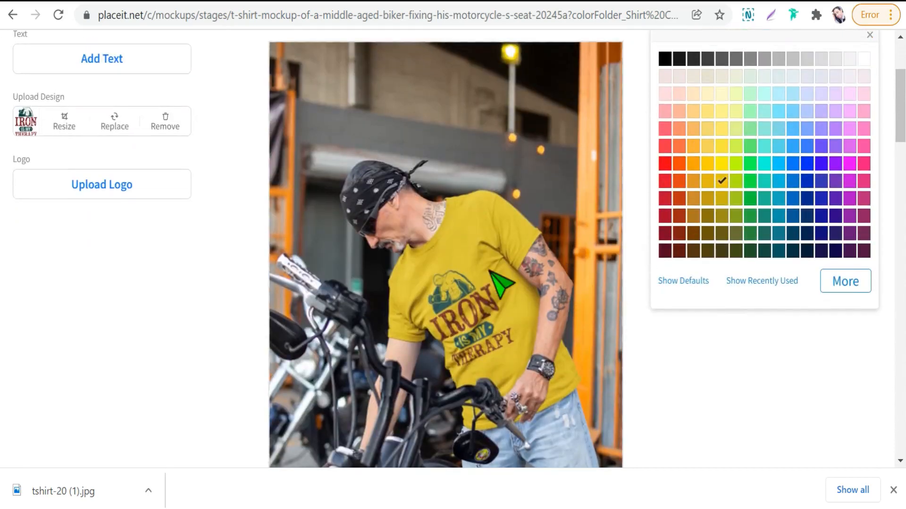
pyautogui.click(121, 325)
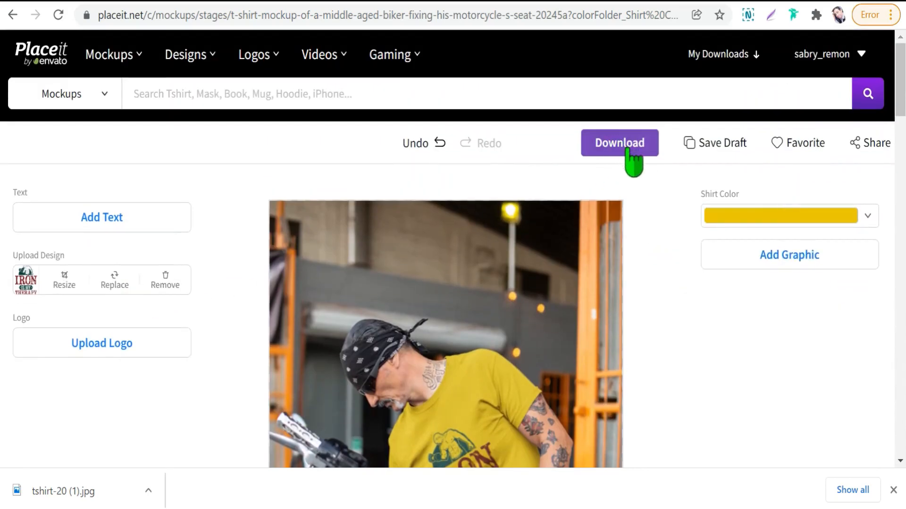
# Step: Generate the yellow biker T-shirt mockup and download the finished image to the computer
pyautogui.click(628, 148)
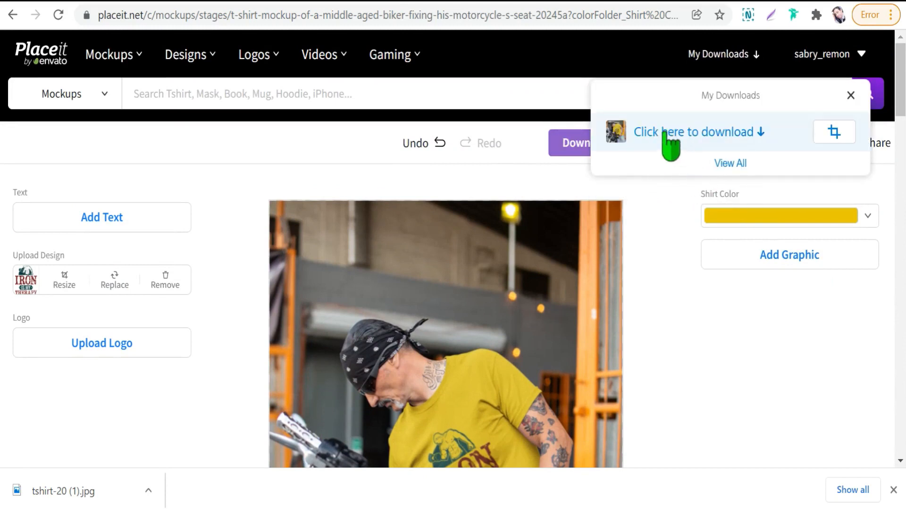
pyautogui.click(697, 136)
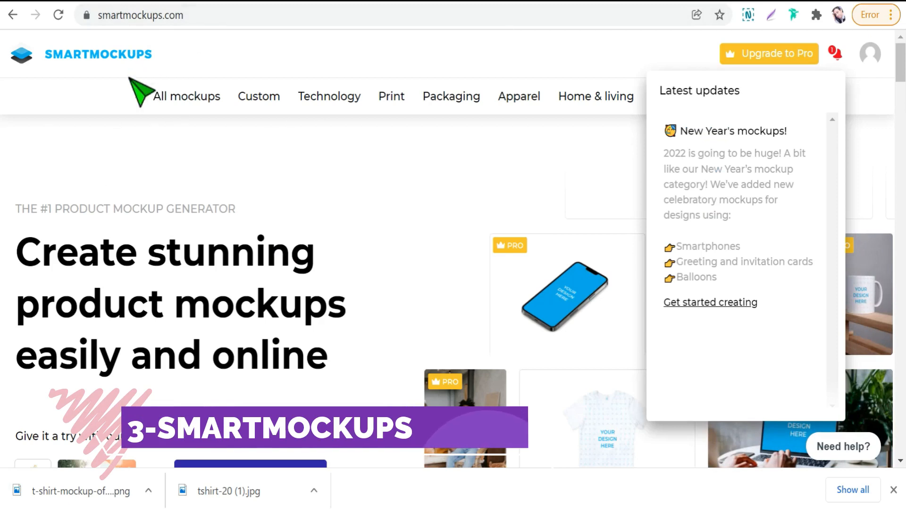
# Step: On Smartmockups, dismiss the latest updates and open the T-shirts category of the apparel mockups
pyautogui.click(470, 53)
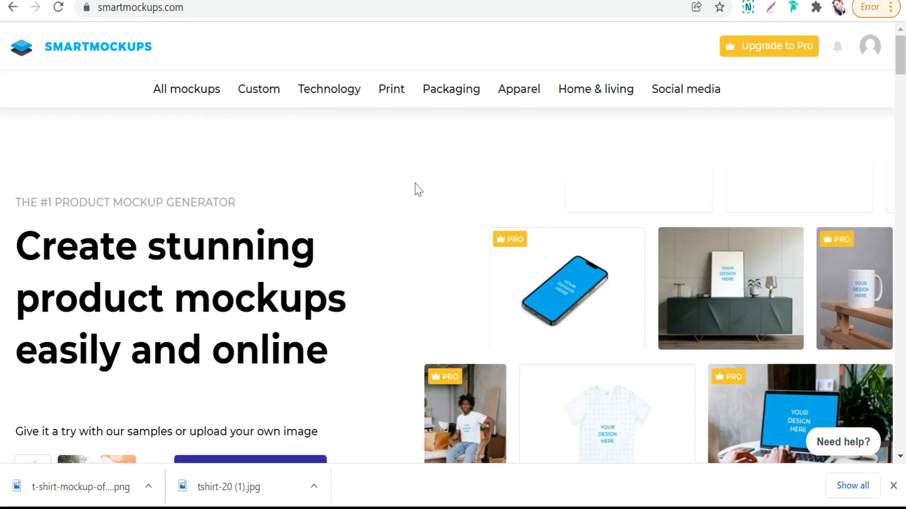
pyautogui.moveTo(623, 90)
pyautogui.click(613, 136)
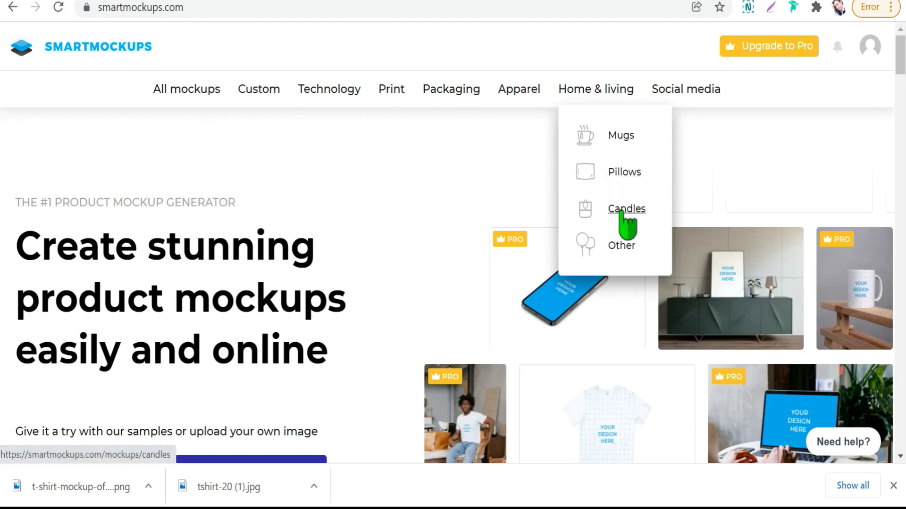
pyautogui.moveTo(518, 96)
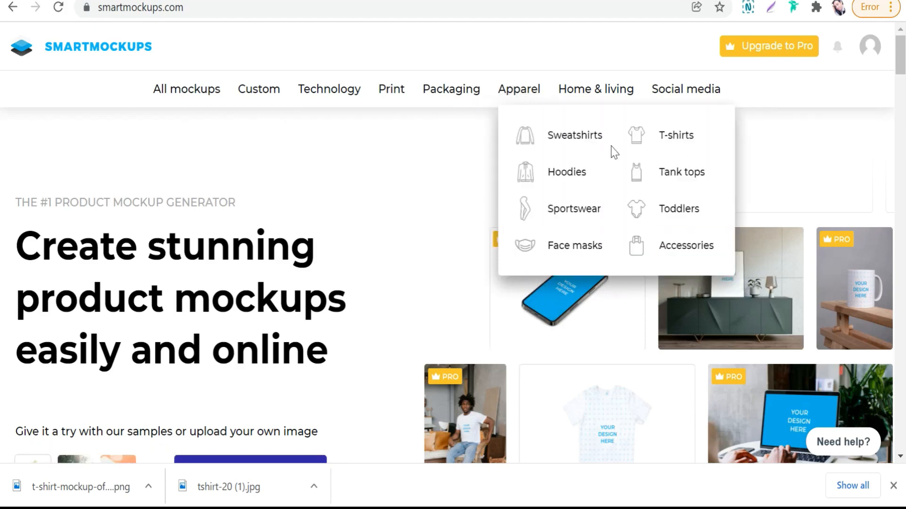
pyautogui.moveTo(387, 89)
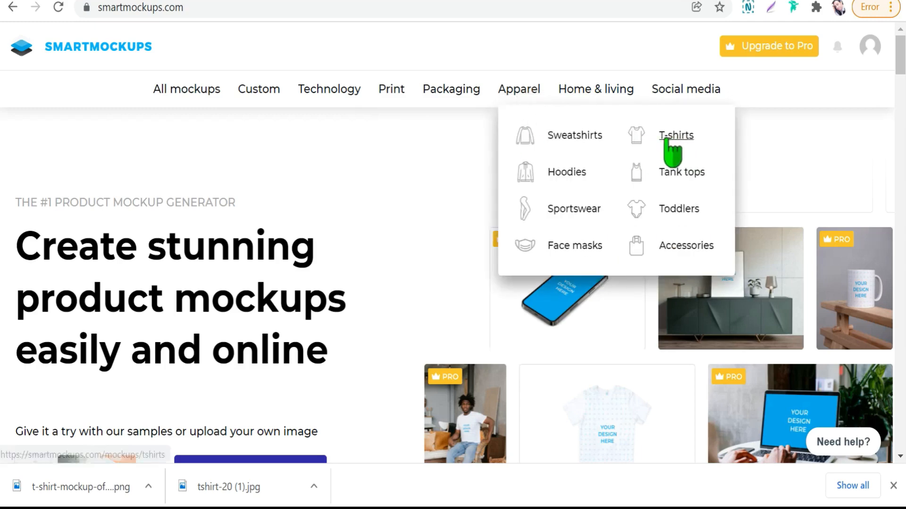
pyautogui.click(668, 139)
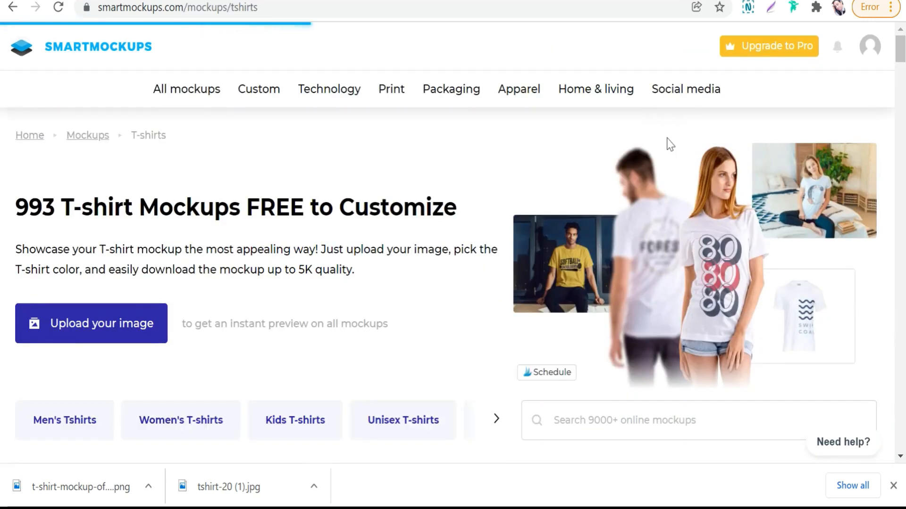
# Step: Browse the T-shirt mockups for a non-PRO one and open "Women wearing a T-shirt in an elevator"
pyautogui.scroll(-7, 368, 238)
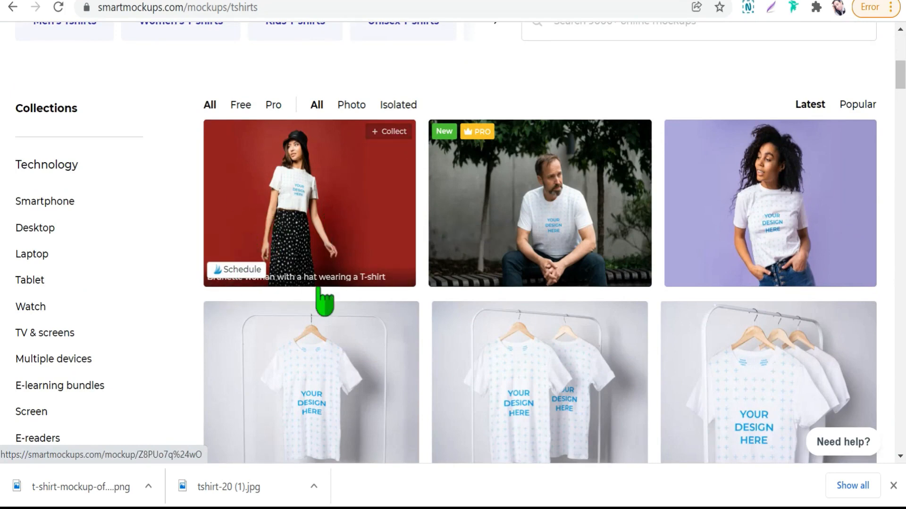
pyautogui.scroll(-5, 494, 239)
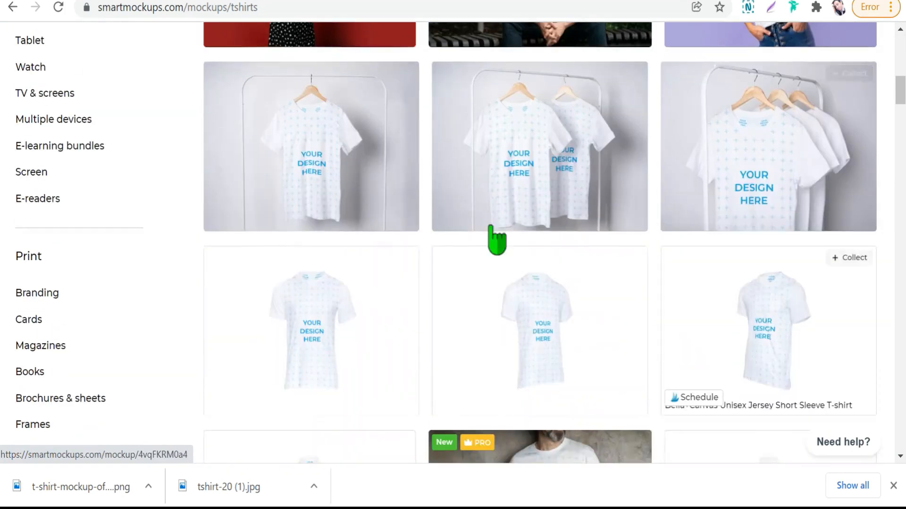
pyautogui.scroll(5, 452, 235)
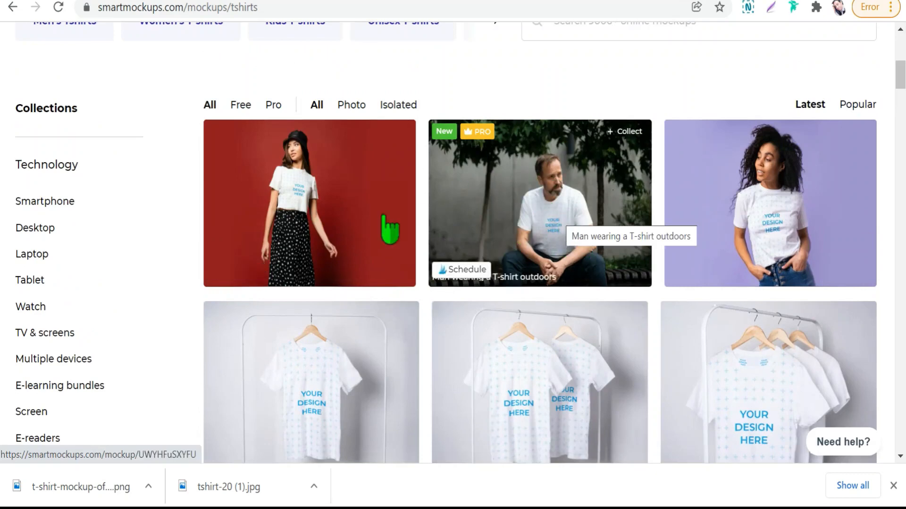
pyautogui.scroll(-10, 384, 227)
pyautogui.scroll(-3, 331, 217)
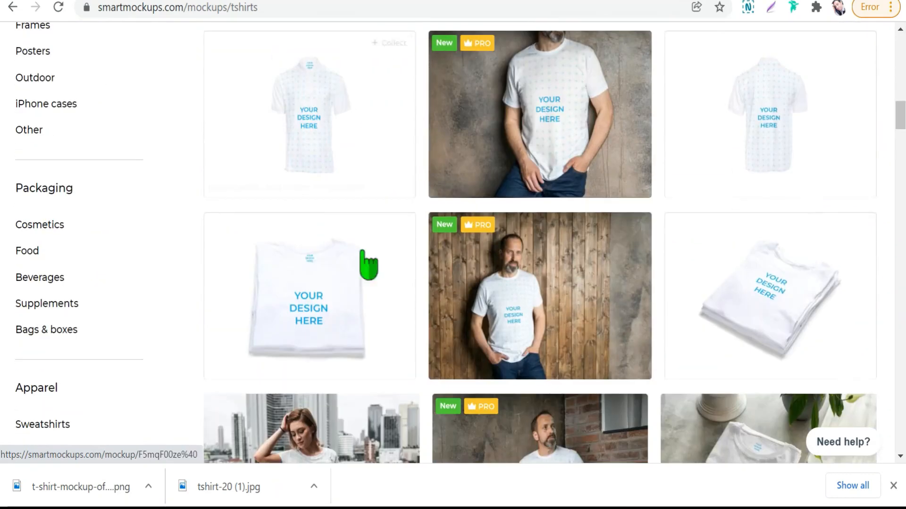
pyautogui.scroll(-10, 348, 239)
pyautogui.scroll(3, 311, 196)
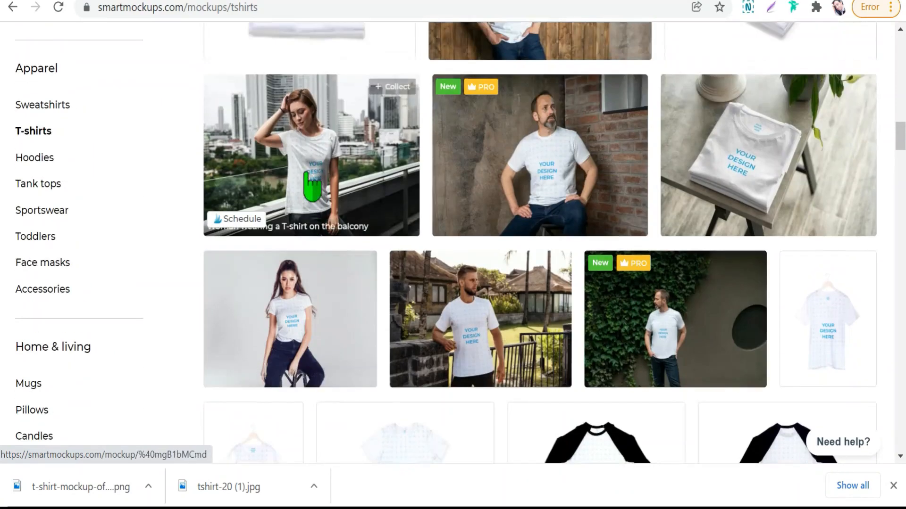
pyautogui.scroll(-3, 415, 269)
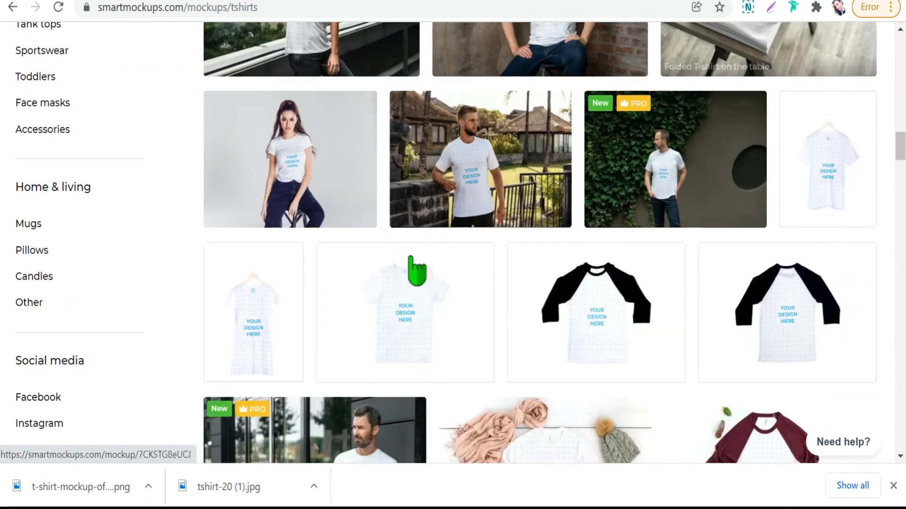
pyautogui.scroll(3, 281, 224)
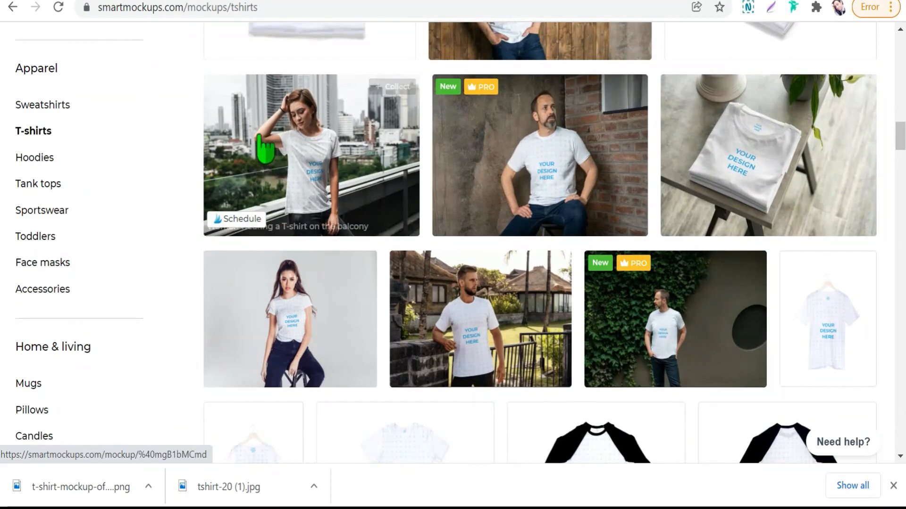
pyautogui.scroll(-10, 373, 194)
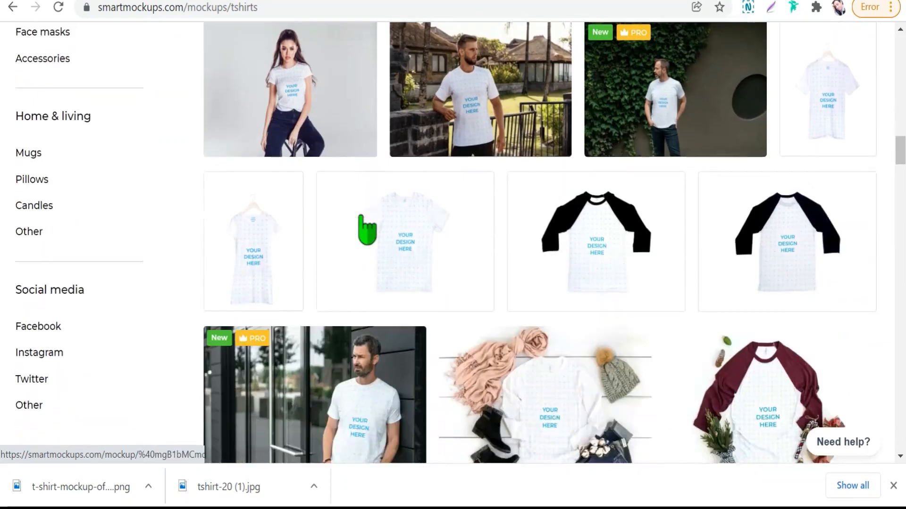
pyautogui.scroll(-2, 453, 320)
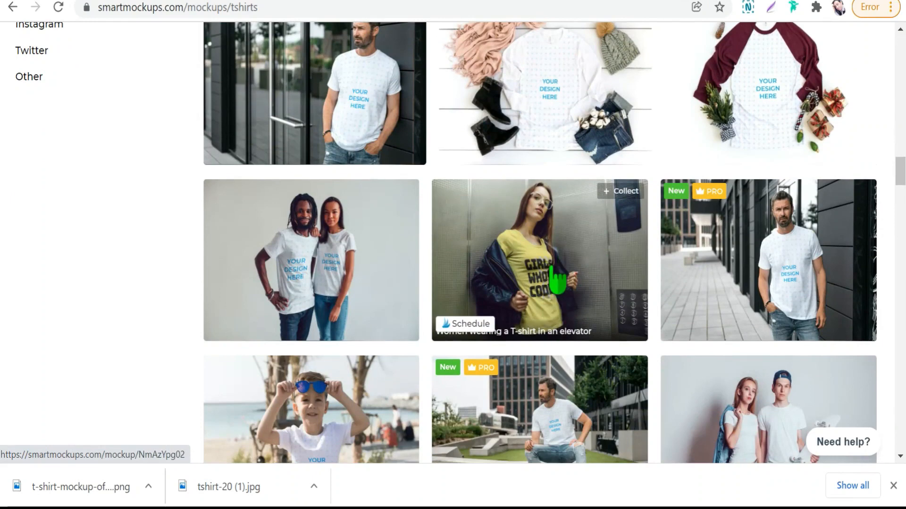
pyautogui.scroll(-2, 558, 281)
pyautogui.click(515, 177)
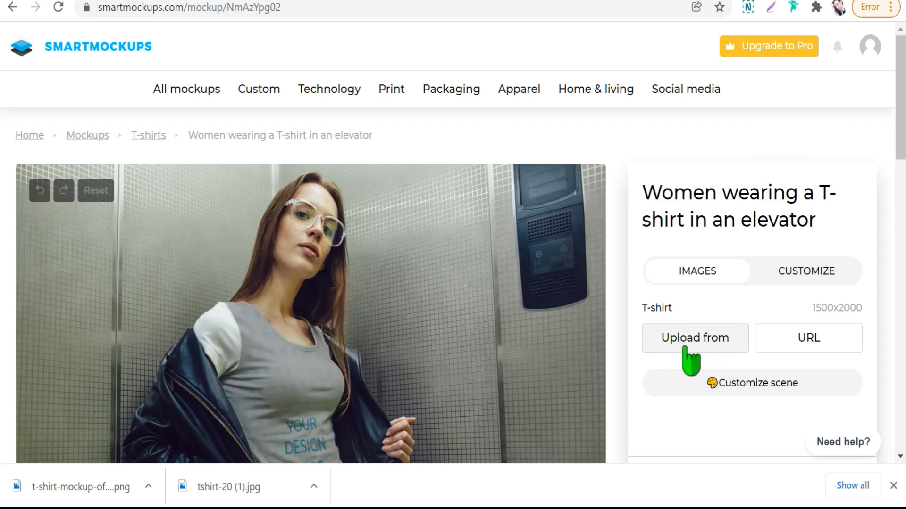
# Step: Upload the IRON IS MY THERAPY image from the device's fitness folder as the T-shirt design and check how it sits
pyautogui.click(685, 350)
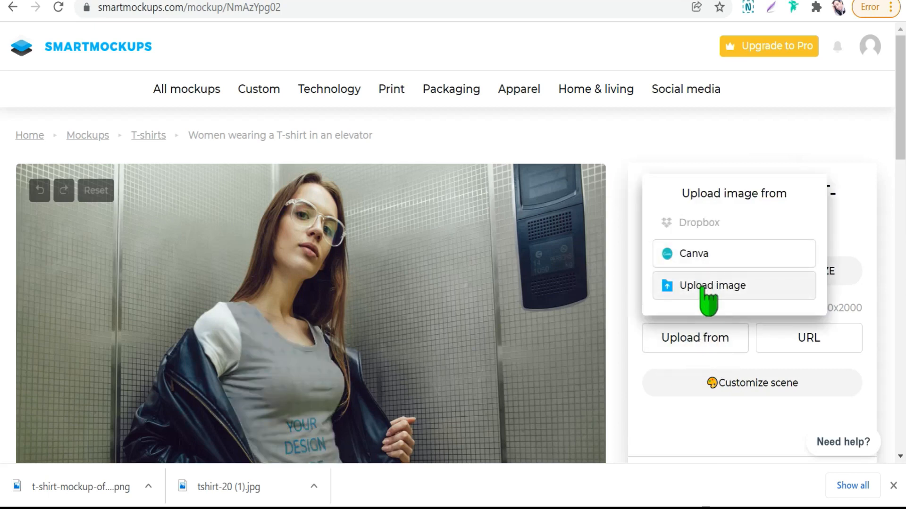
pyautogui.click(704, 290)
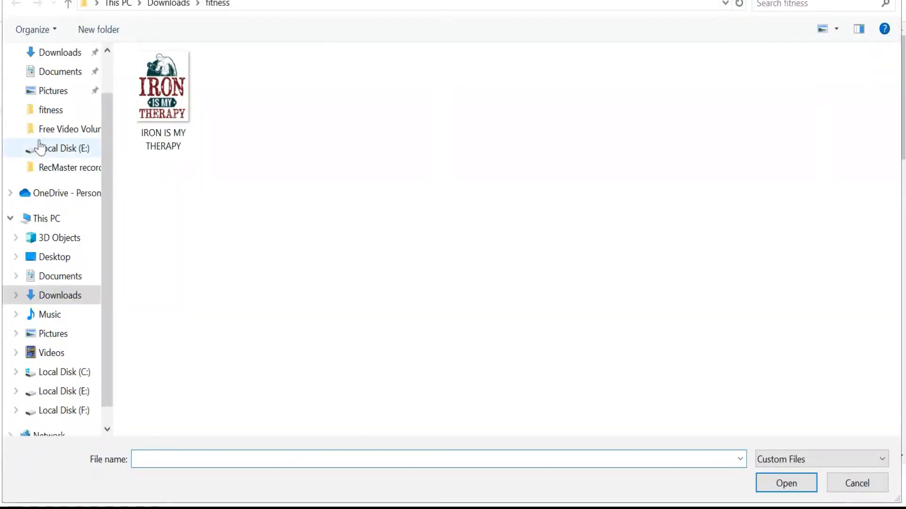
pyautogui.click(172, 87)
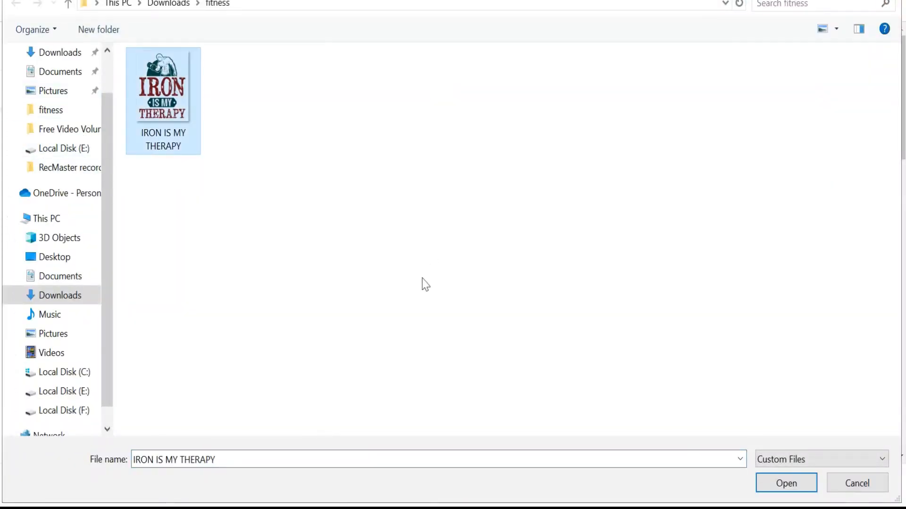
pyautogui.click(787, 486)
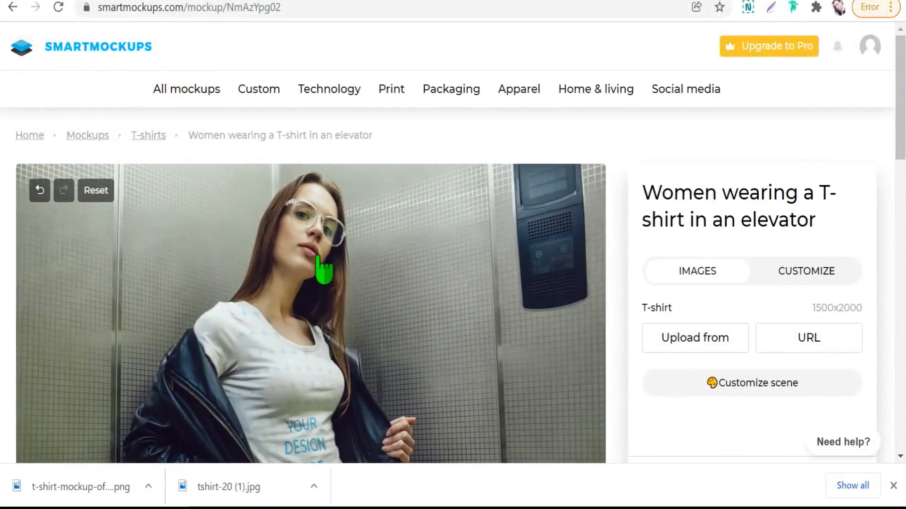
pyautogui.scroll(-1, 465, 171)
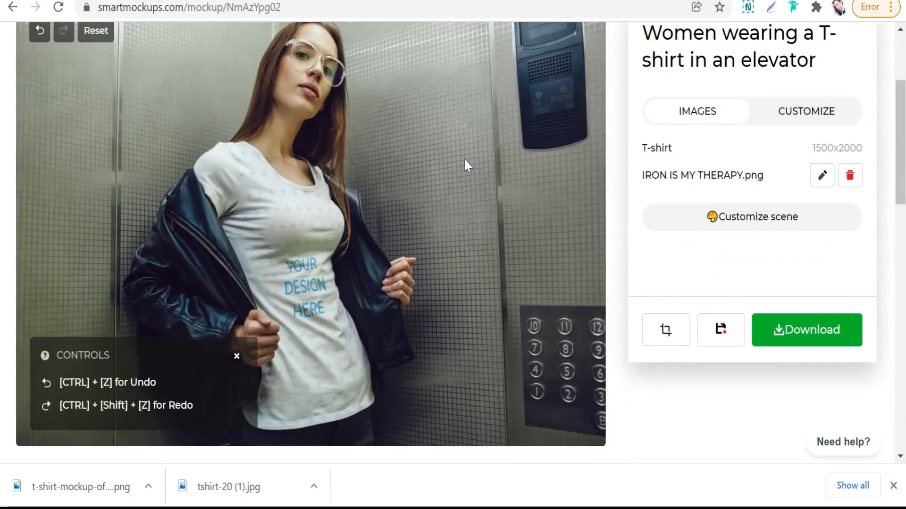
pyautogui.scroll(-1, 242, 272)
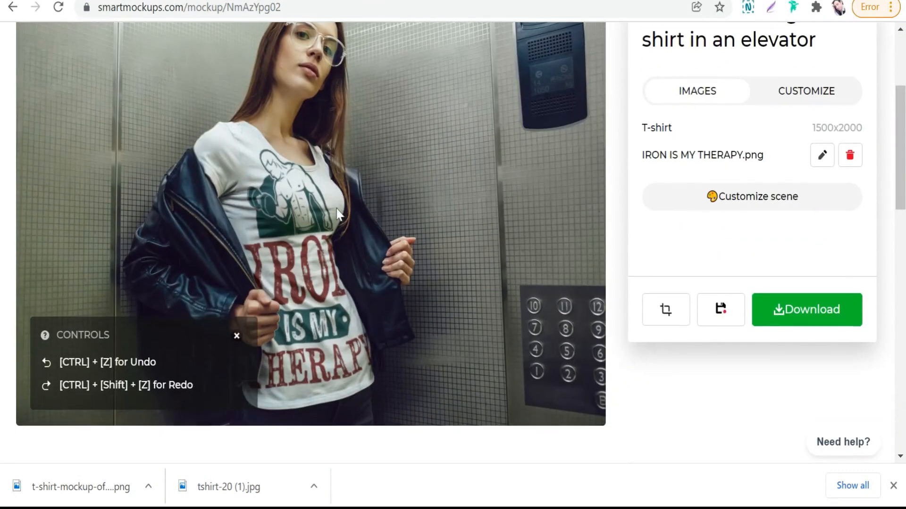
# Step: Shrink the IRON IS MY THERAPY design, reposition it centred on the chest of the print area, and apply the crop
pyautogui.scroll(1, 289, 232)
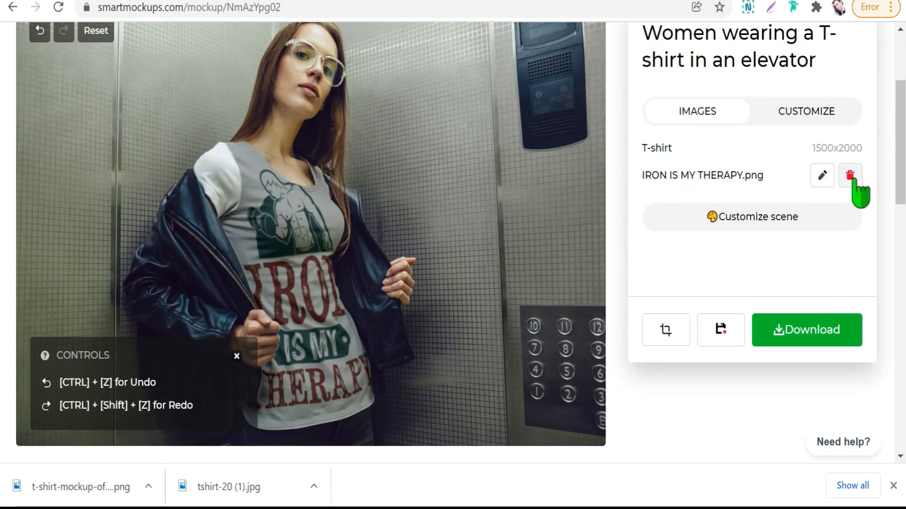
pyautogui.click(822, 175)
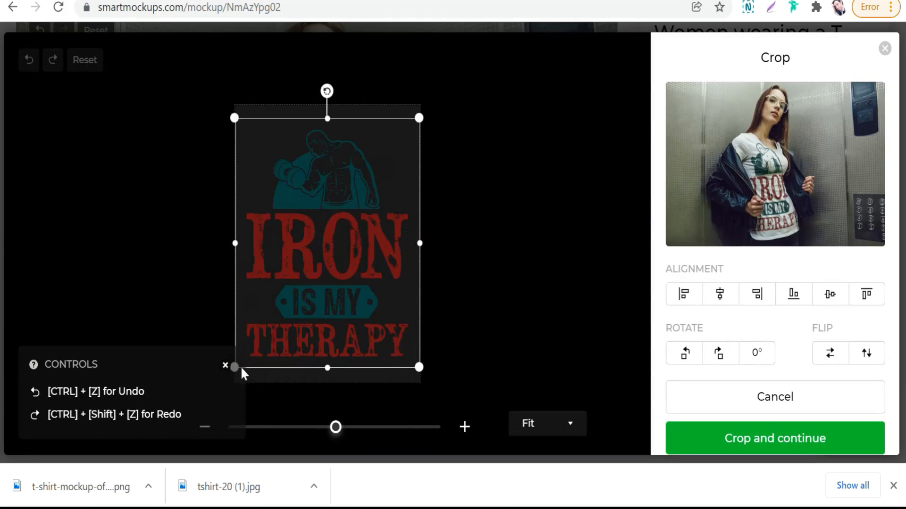
pyautogui.moveTo(278, 244); pyautogui.dragTo(259, 135)
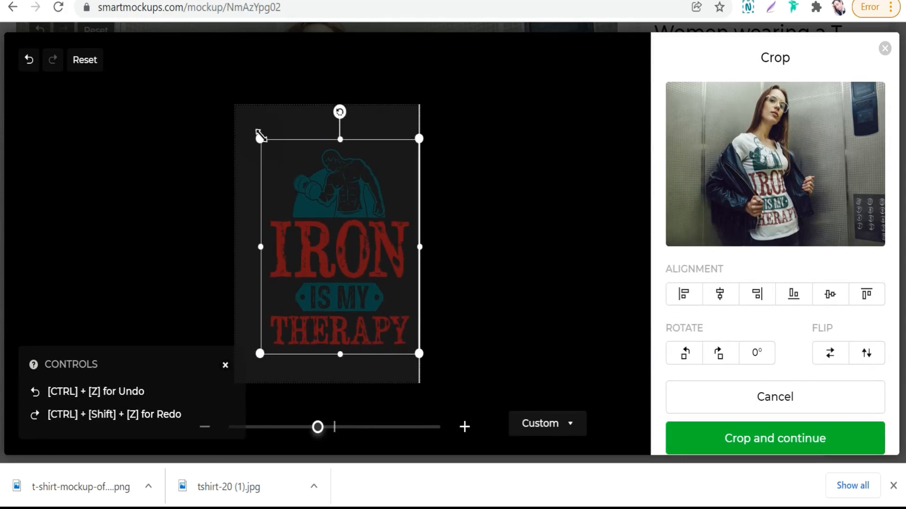
pyautogui.moveTo(353, 243); pyautogui.dragTo(348, 224)
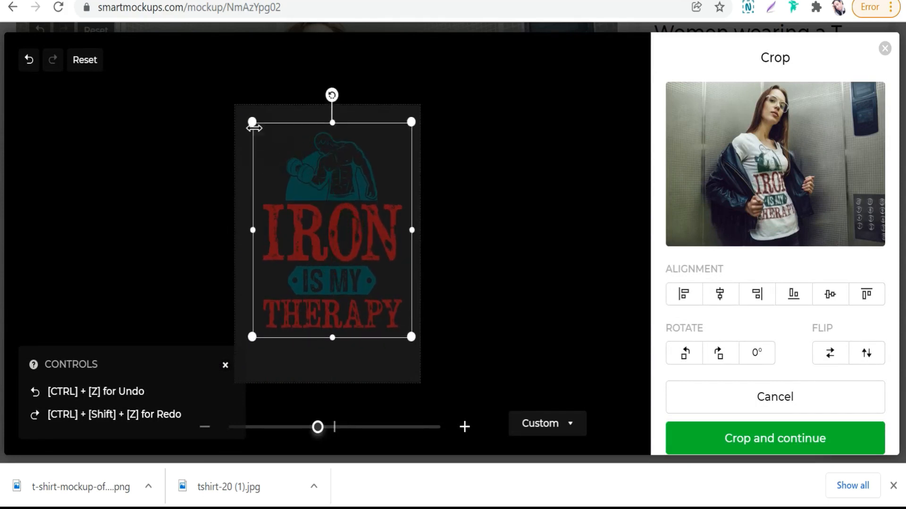
pyautogui.moveTo(253, 124); pyautogui.dragTo(273, 151)
pyautogui.moveTo(333, 239)
pyautogui.mouseDown()
pyautogui.moveTo(344, 243)
pyautogui.moveTo(338, 233)
pyautogui.mouseUp()
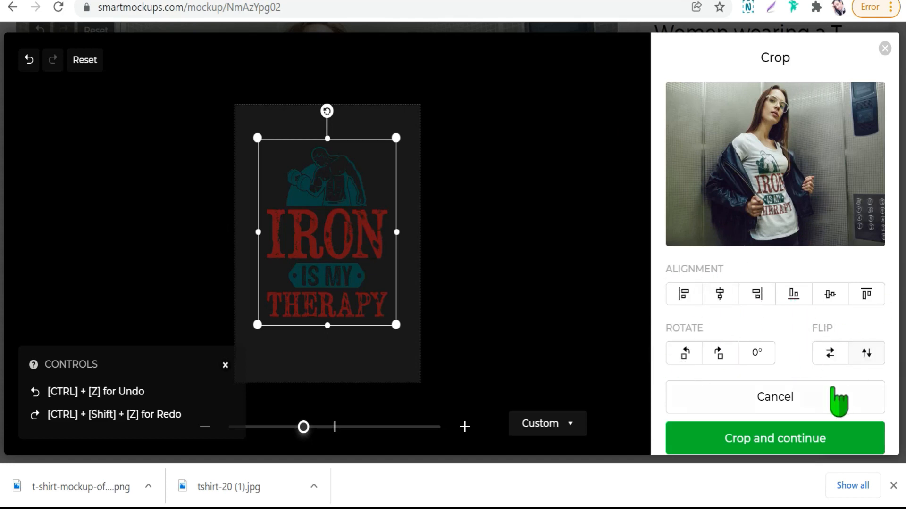
pyautogui.click(745, 445)
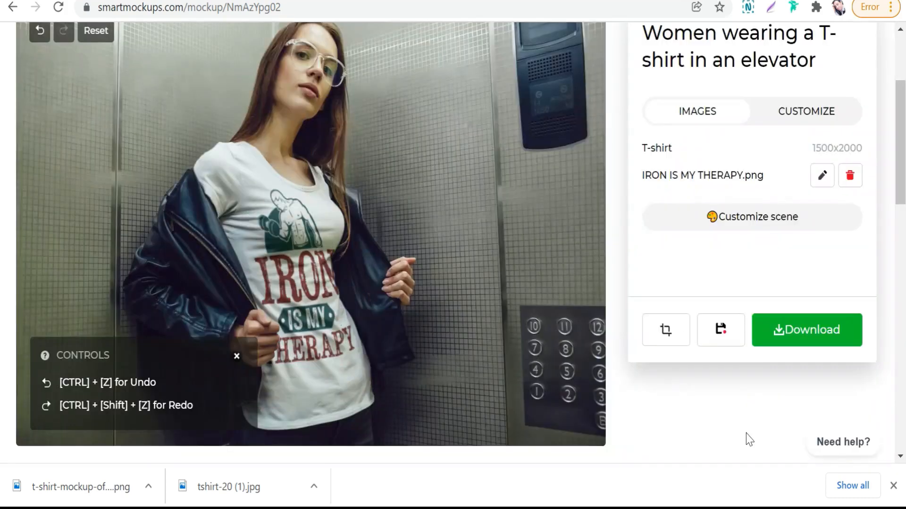
# Step: Recolour the T-shirt golden yellow and download the mockup in Medium quality (1280x853)
pyautogui.scroll(2, 377, 228)
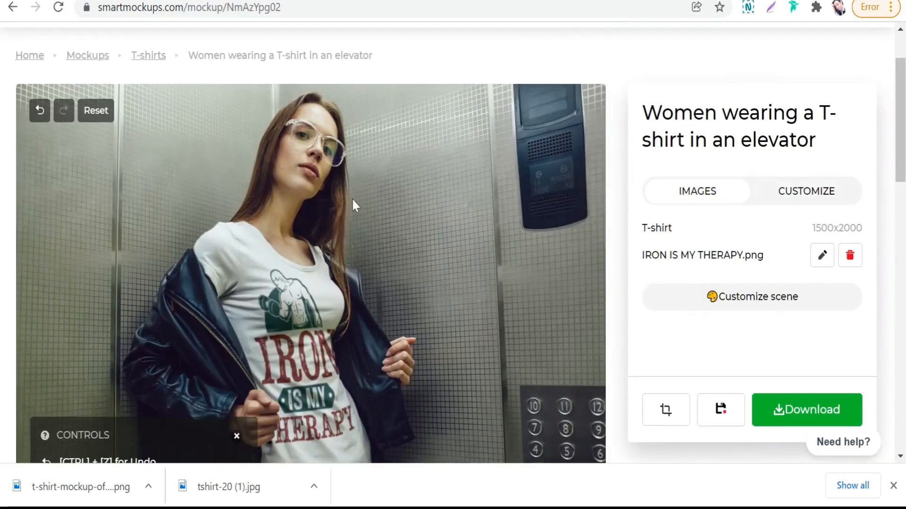
pyautogui.scroll(-2, 437, 330)
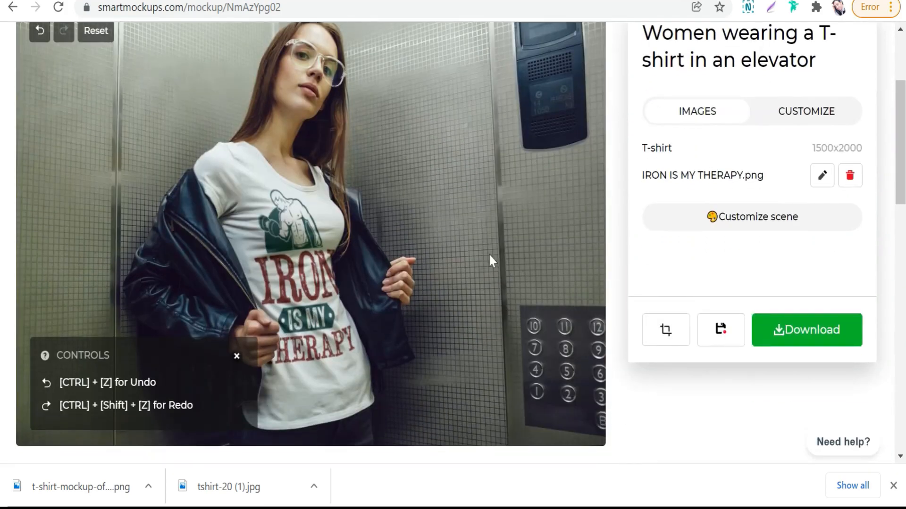
pyautogui.click(799, 123)
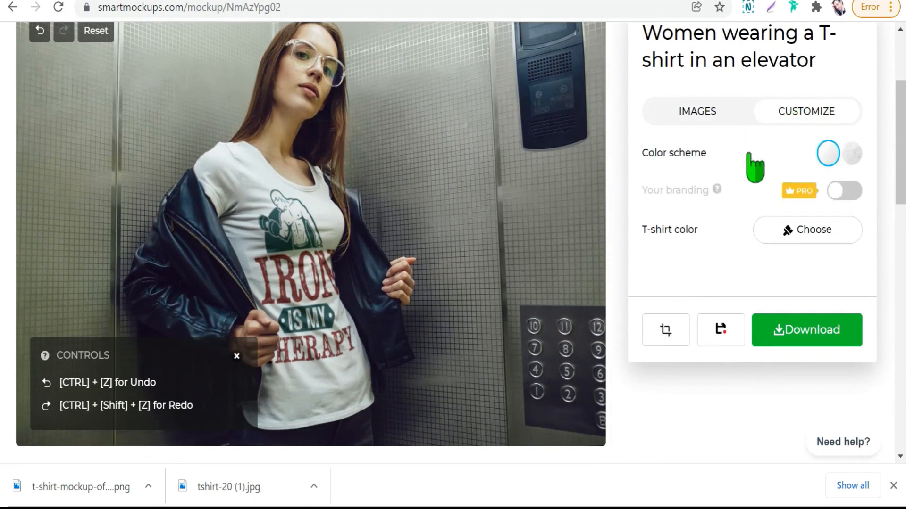
pyautogui.click(823, 235)
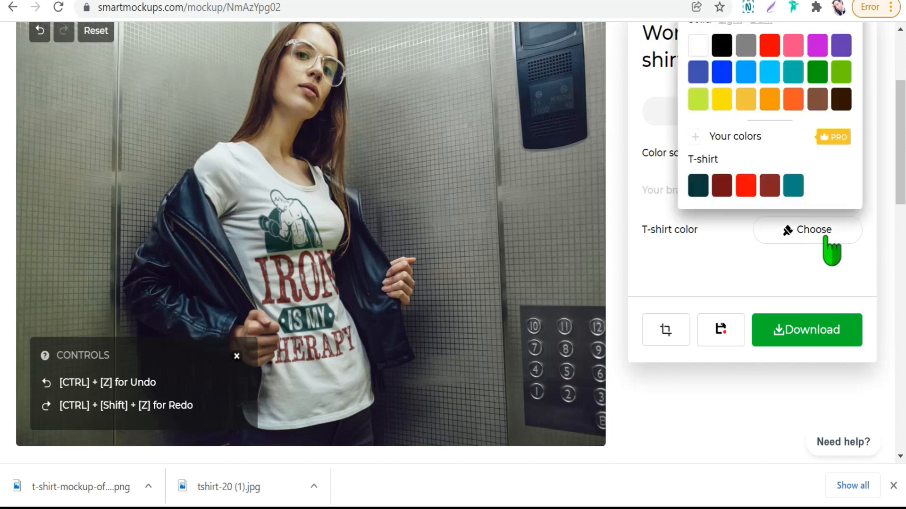
pyautogui.click(748, 107)
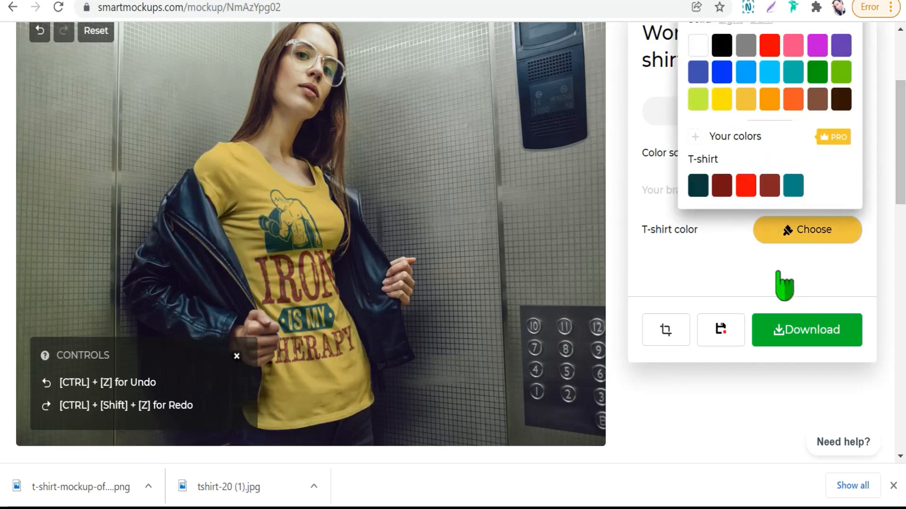
pyautogui.click(734, 276)
pyautogui.click(795, 333)
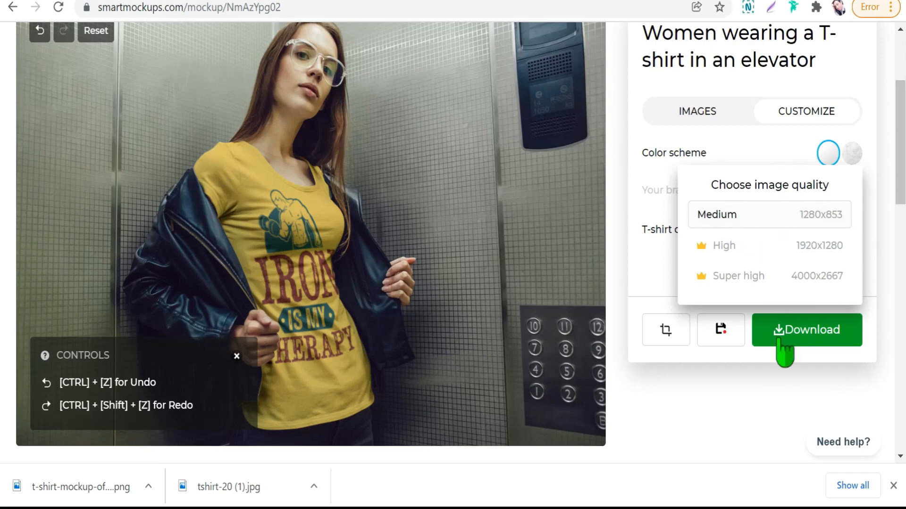
pyautogui.click(767, 215)
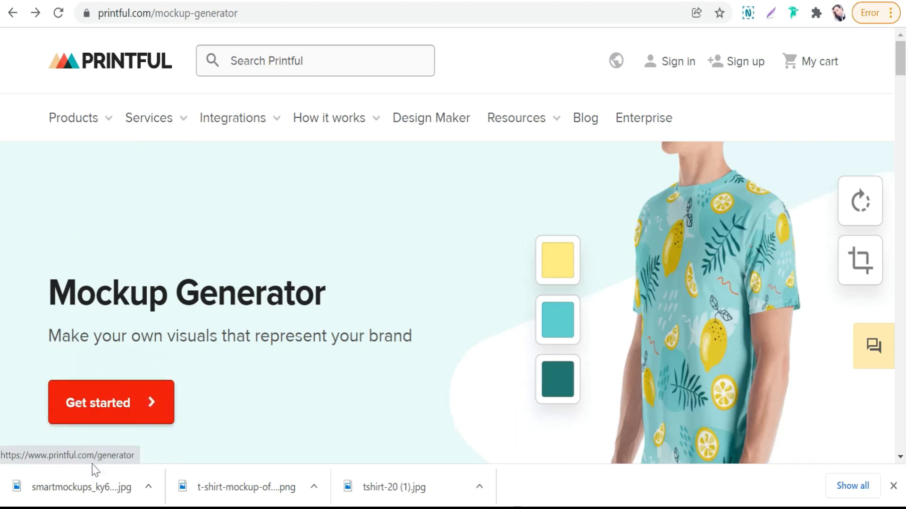
# Step: Start Printful's Mockup Generator, look through the product departments and open Men's clothing
pyautogui.click(122, 412)
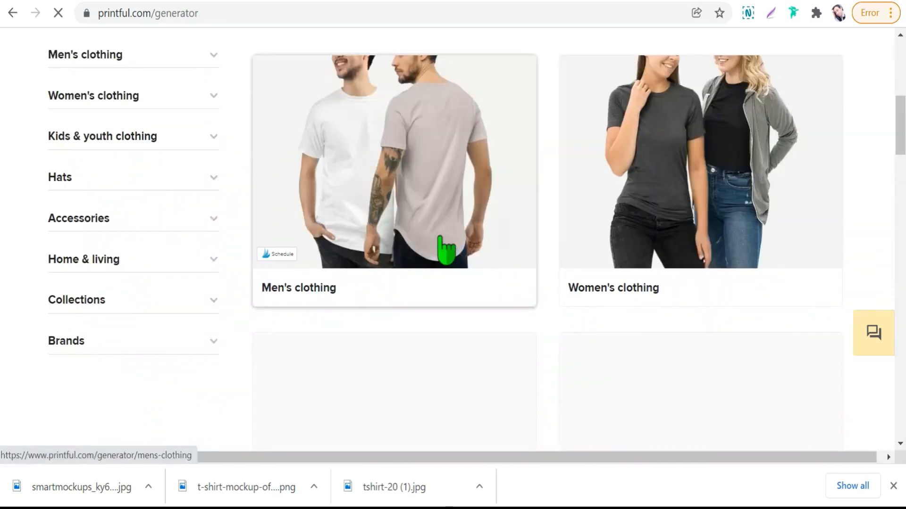
pyautogui.scroll(-5, 491, 236)
pyautogui.scroll(2, 517, 283)
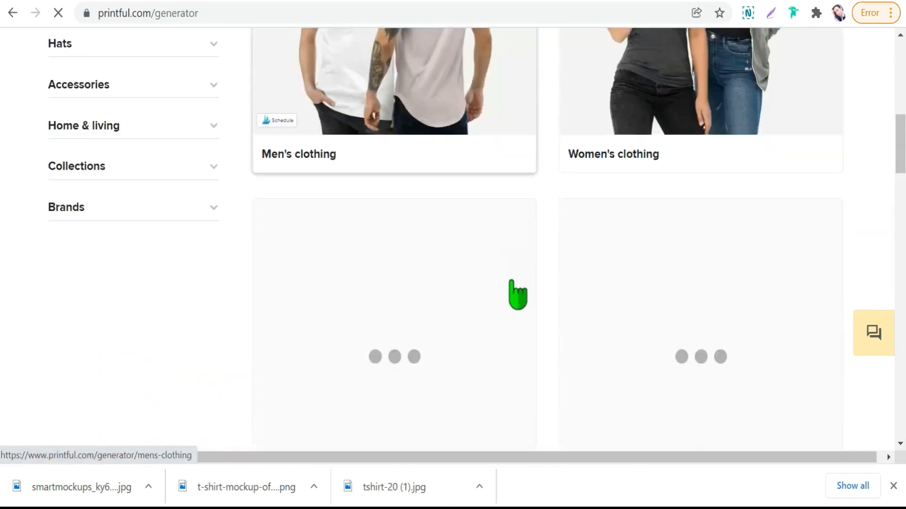
pyautogui.scroll(3, 518, 295)
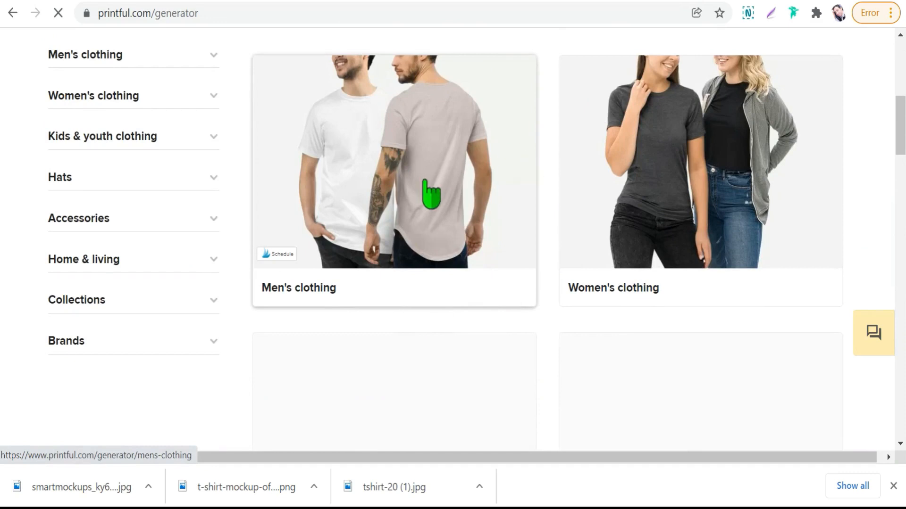
pyautogui.scroll(-2, 436, 206)
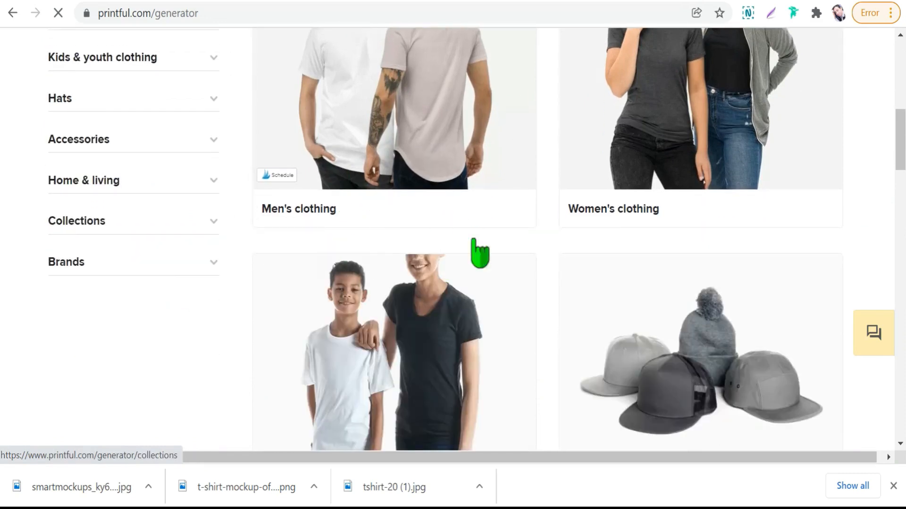
pyautogui.scroll(-7, 604, 243)
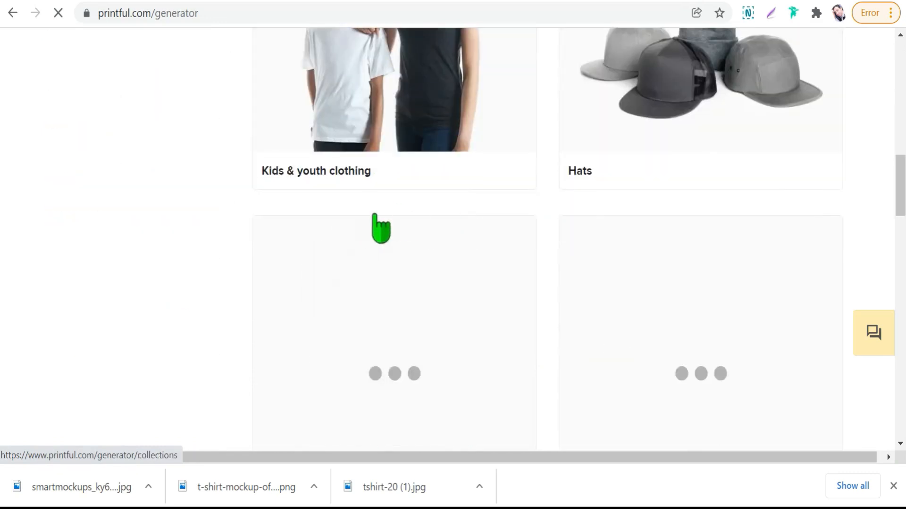
pyautogui.scroll(-5, 670, 142)
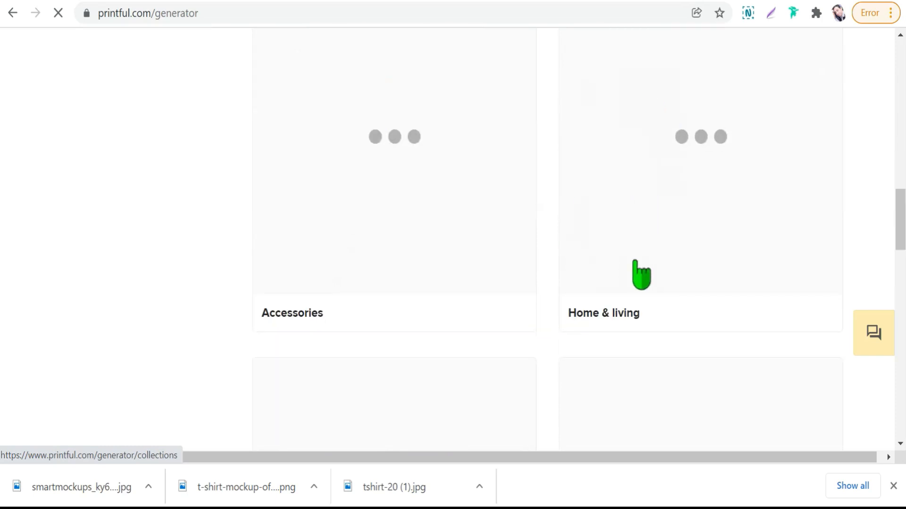
pyautogui.scroll(-12, 340, 269)
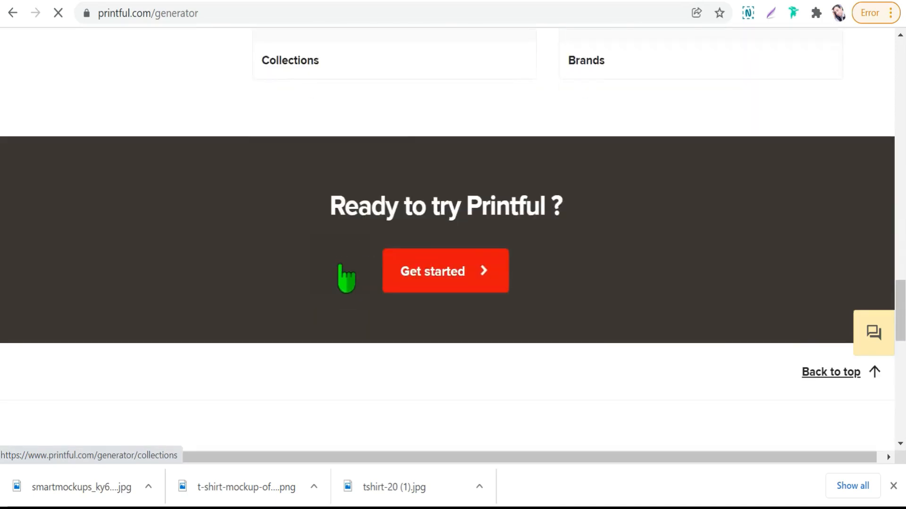
pyautogui.scroll(11, 340, 265)
pyautogui.scroll(12, 346, 278)
pyautogui.scroll(-8, 345, 273)
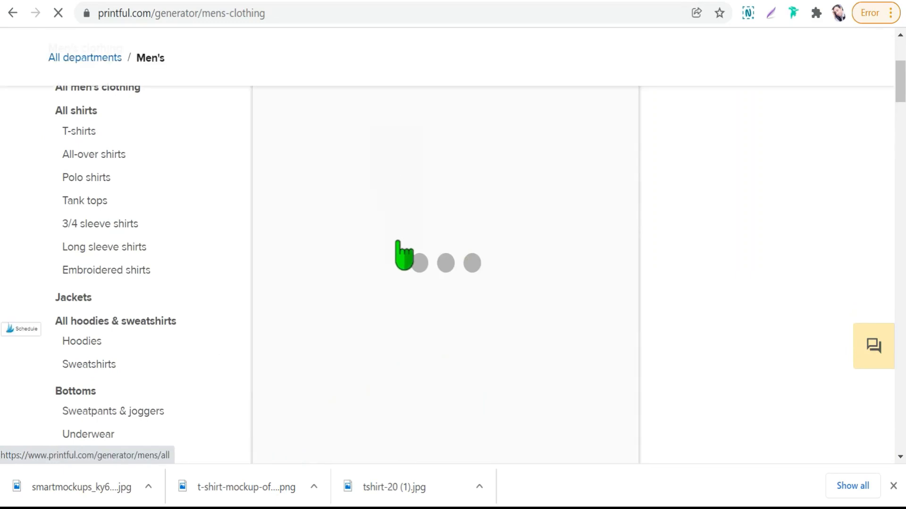
# Step: Browse the men's clothing categories and open the T-shirts category
pyautogui.scroll(4, 424, 255)
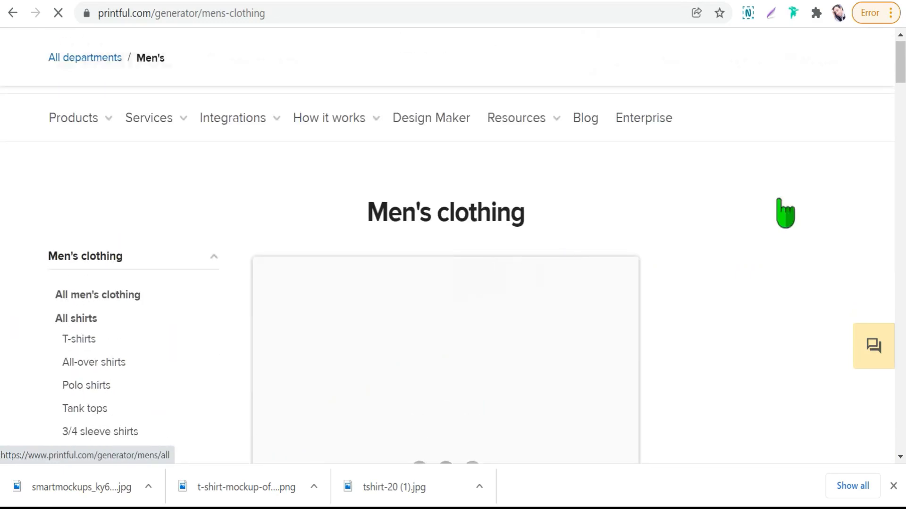
pyautogui.scroll(-8, 665, 263)
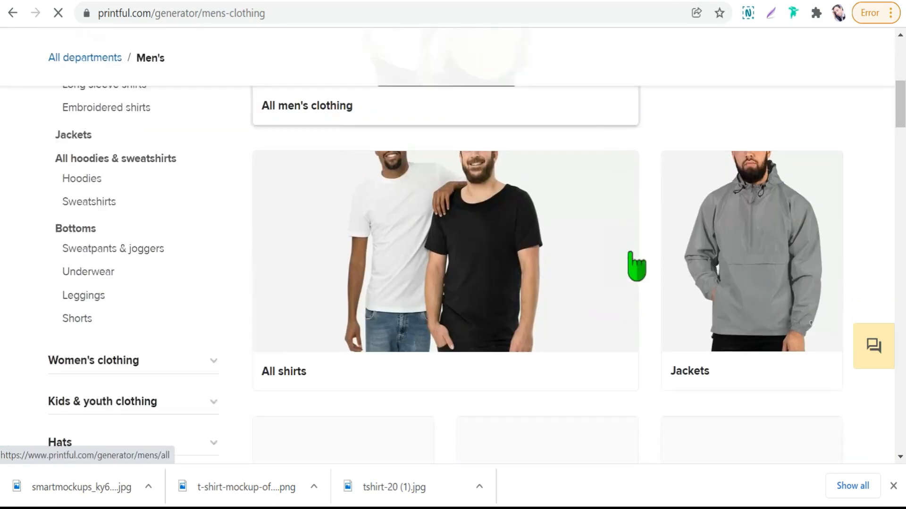
pyautogui.scroll(-6, 466, 245)
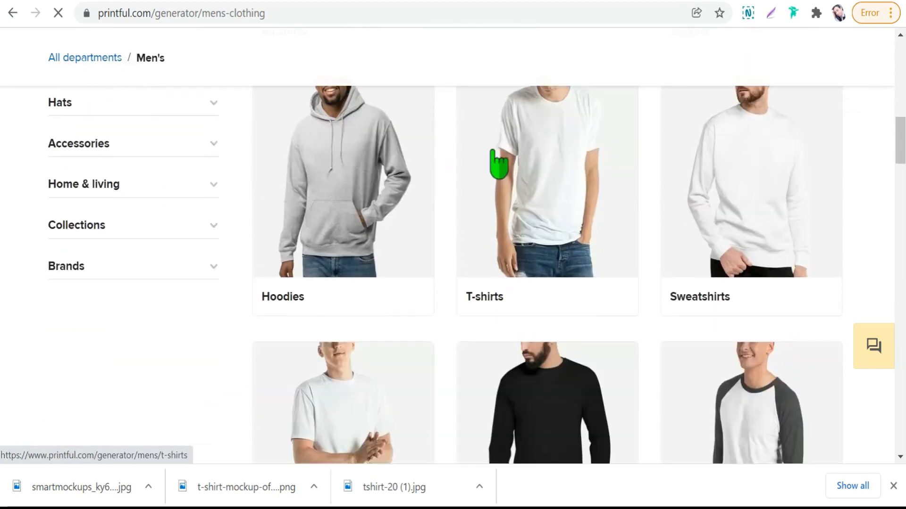
pyautogui.scroll(-5, 500, 283)
pyautogui.scroll(5, 520, 339)
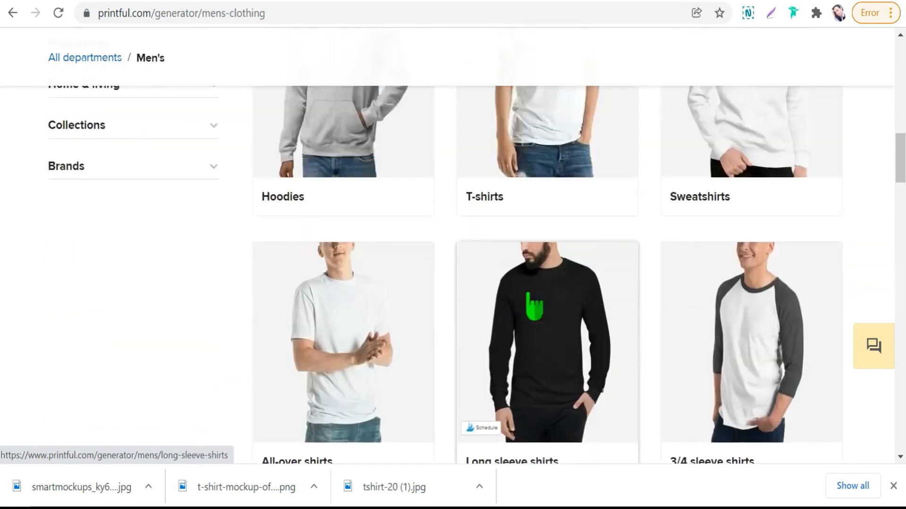
pyautogui.scroll(3, 577, 203)
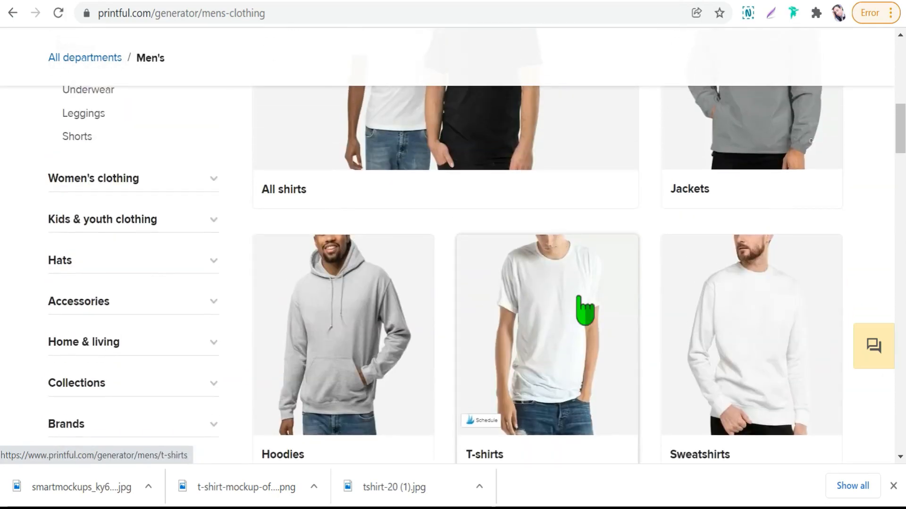
pyautogui.click(548, 317)
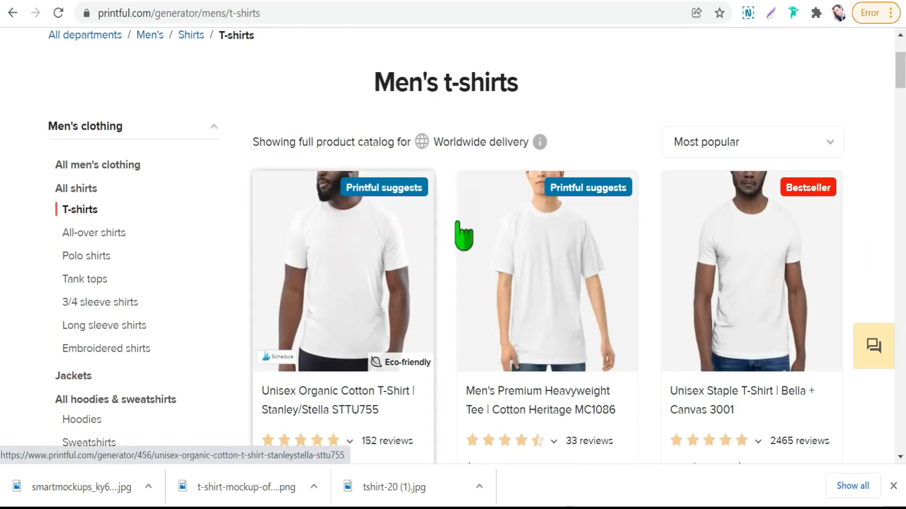
# Step: Look through the men's T-shirts and open the Unisex Staple T-Shirt | Bella + Canvas 3001
pyautogui.scroll(-12, 406, 253)
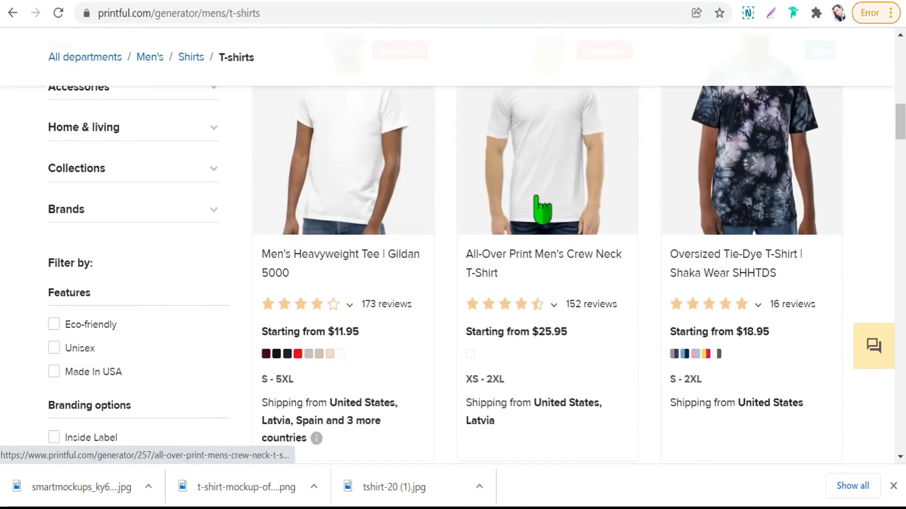
pyautogui.scroll(8, 293, 192)
pyautogui.scroll(2, 346, 231)
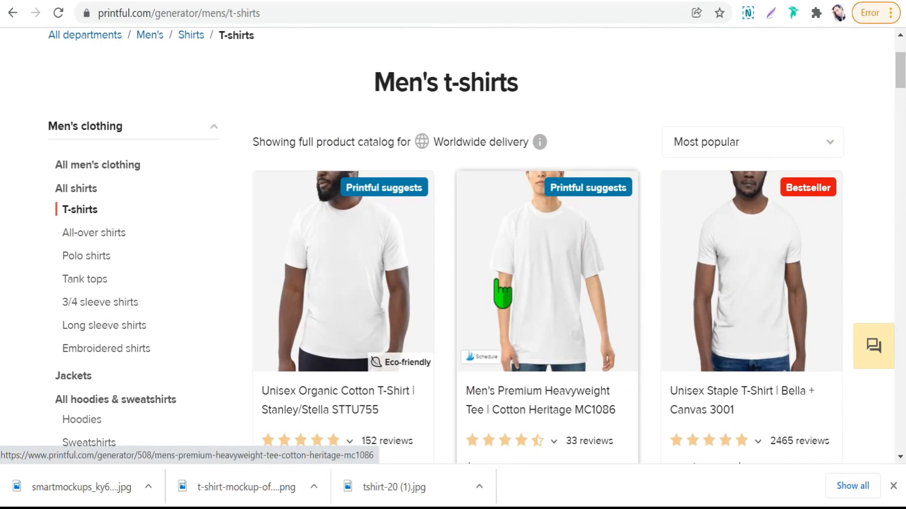
pyautogui.scroll(-8, 693, 299)
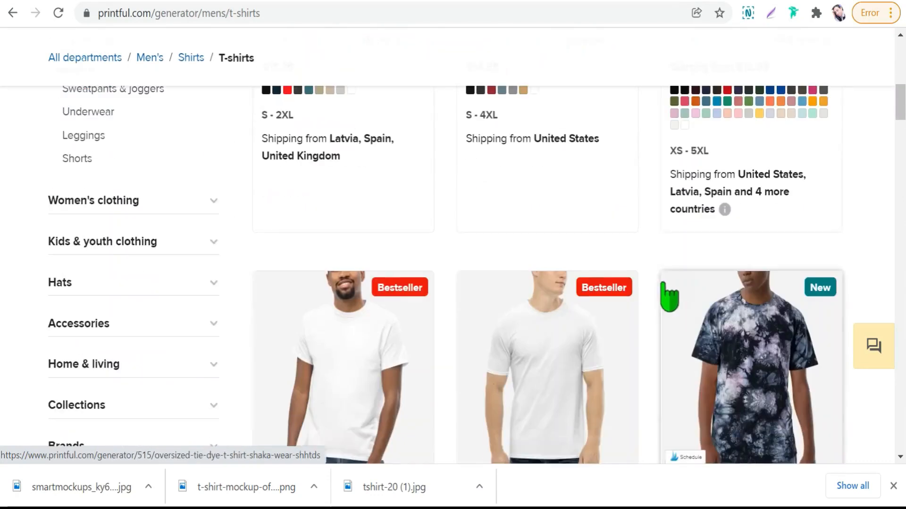
pyautogui.scroll(6, 669, 298)
pyautogui.click(779, 194)
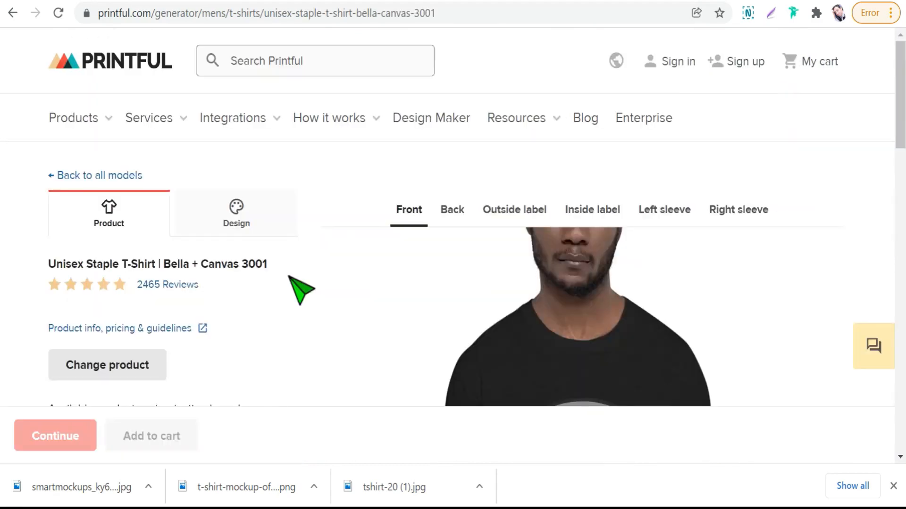
# Step: Review the product settings of the Bella + Canvas 3001 T-shirt and switch to its design options
pyautogui.scroll(-2, 270, 316)
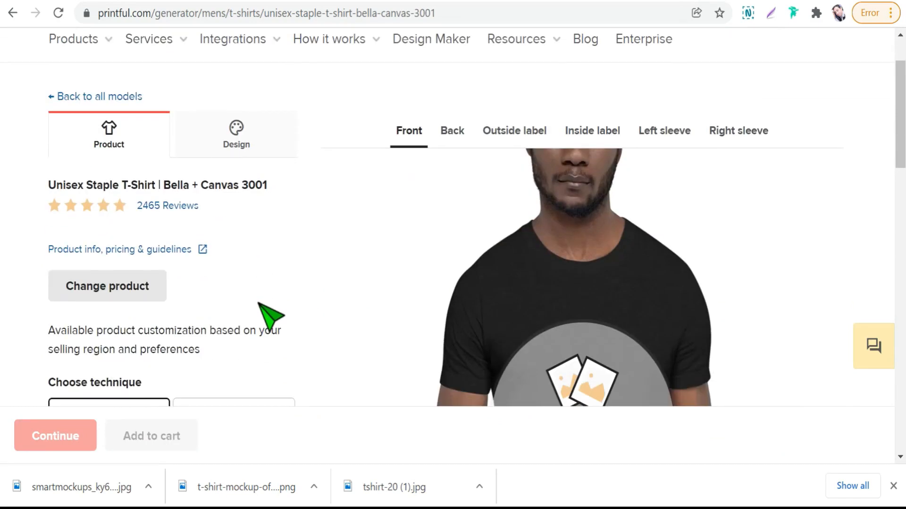
pyautogui.scroll(2, 375, 269)
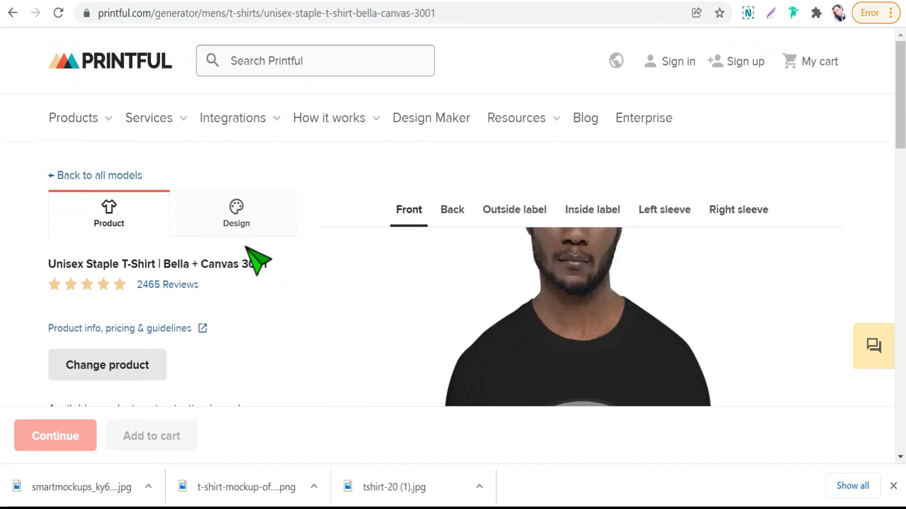
pyautogui.scroll(-2, 307, 269)
pyautogui.scroll(-2, 307, 270)
pyautogui.scroll(4, 268, 255)
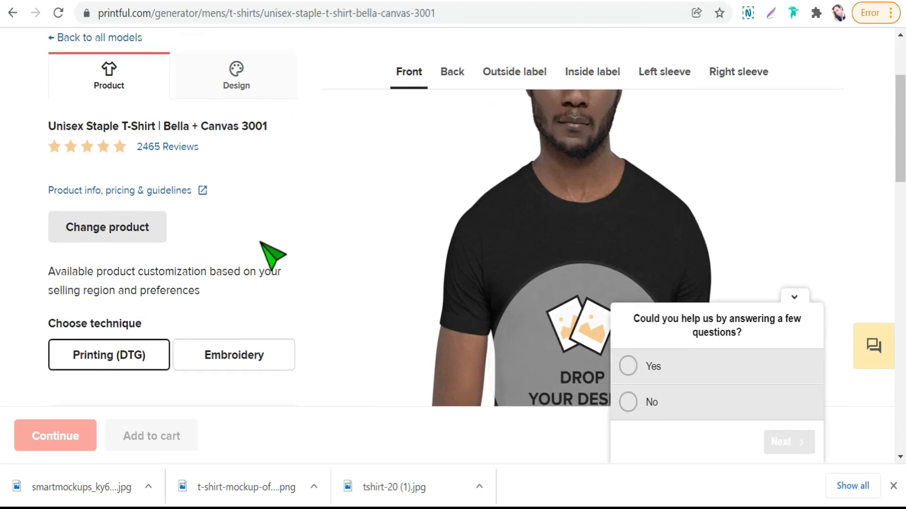
pyautogui.click(245, 211)
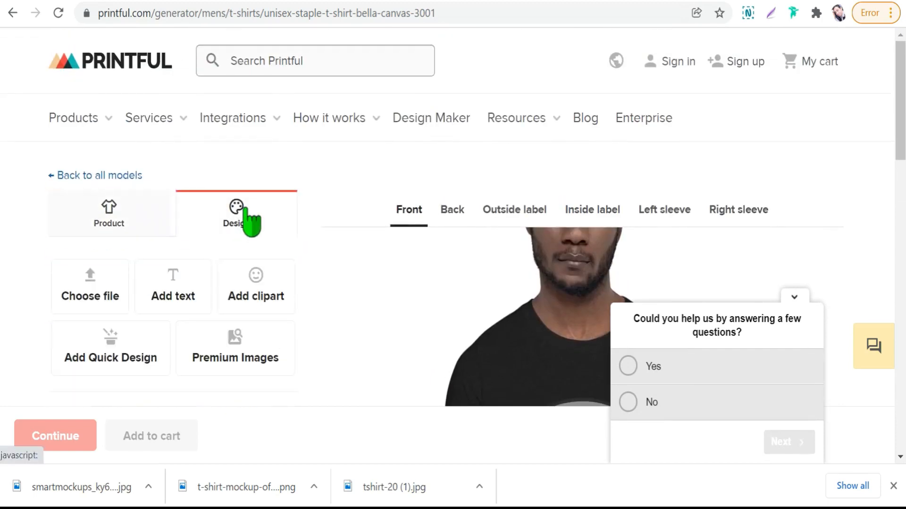
# Step: Upload the IRON IS MY THERAPY image from the fitness folder to the file library
pyautogui.click(92, 297)
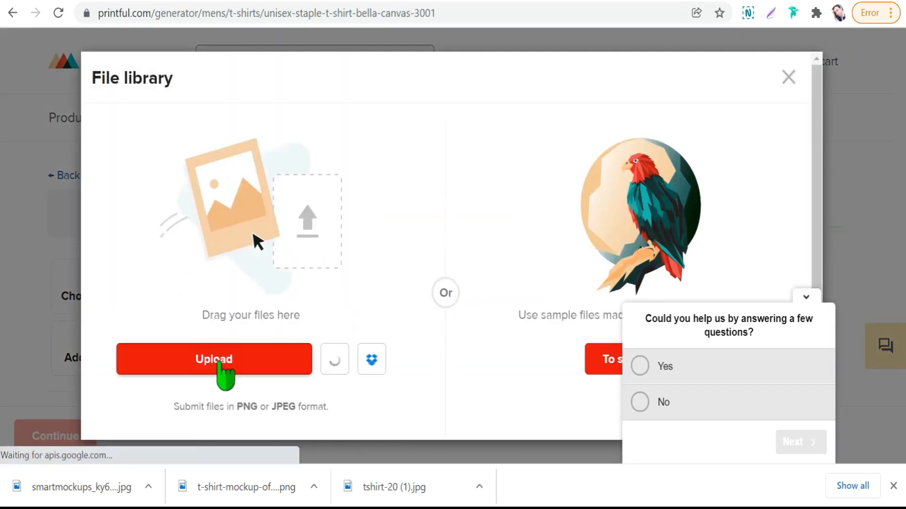
pyautogui.click(220, 364)
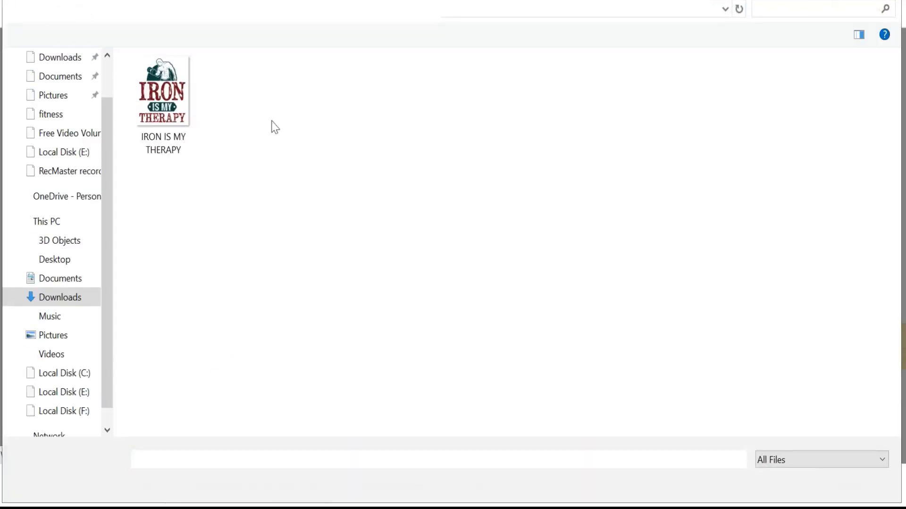
pyautogui.click(171, 123)
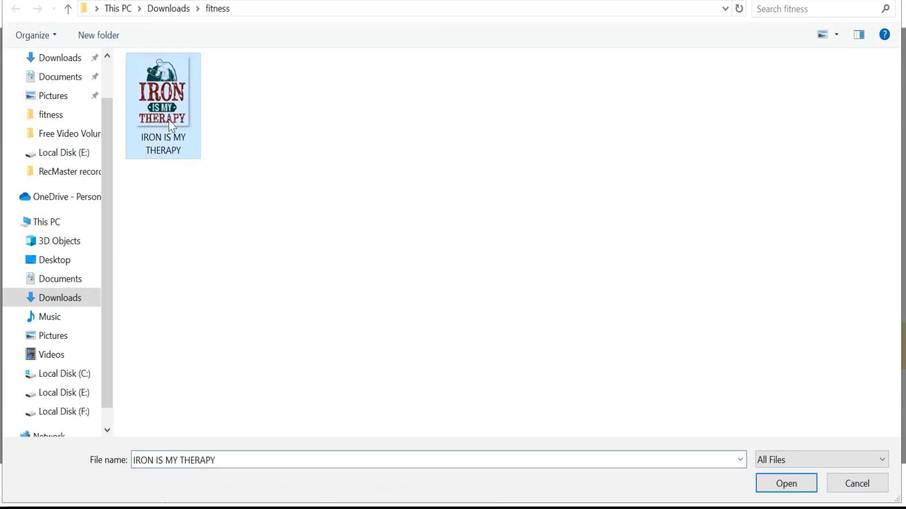
pyautogui.click(783, 486)
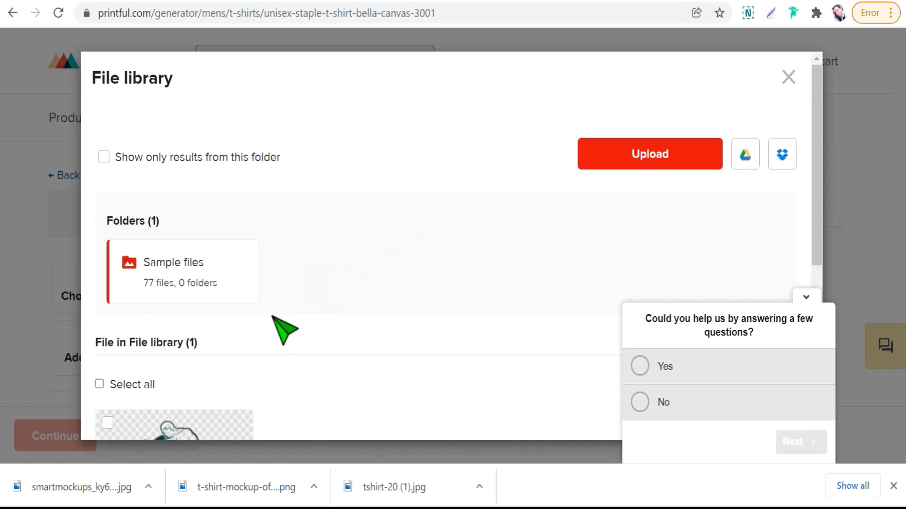
# Step: Place the uploaded IRON-IS-MY-THERAPY.png on the front of the T-shirt
pyautogui.scroll(-5, 244, 315)
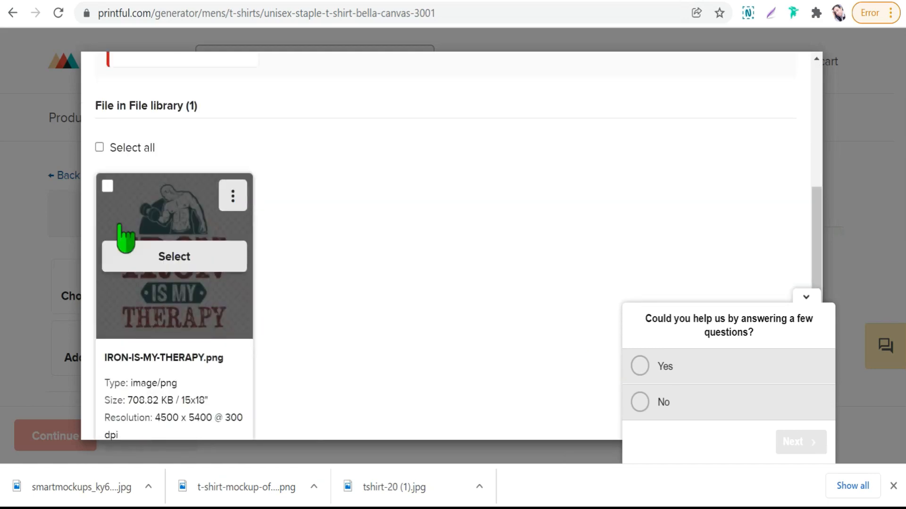
pyautogui.click(107, 186)
pyautogui.click(185, 262)
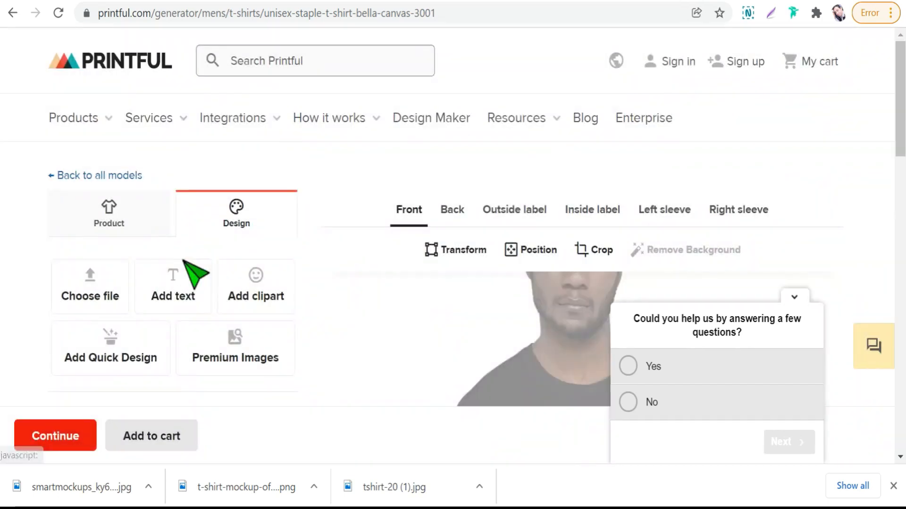
# Step: Answer No in the survey pop-up and collapse it to uncover the shirt preview
pyautogui.scroll(-1, 198, 250)
pyautogui.scroll(-2, 199, 250)
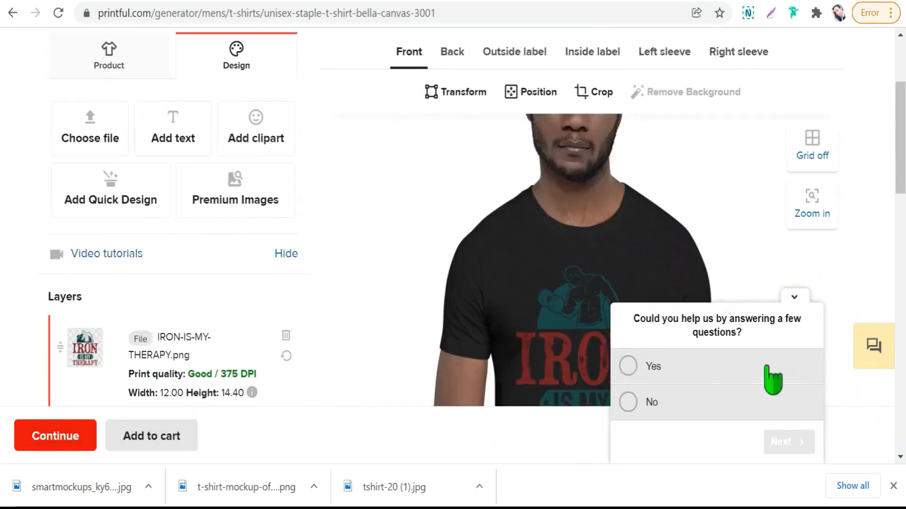
pyautogui.click(629, 402)
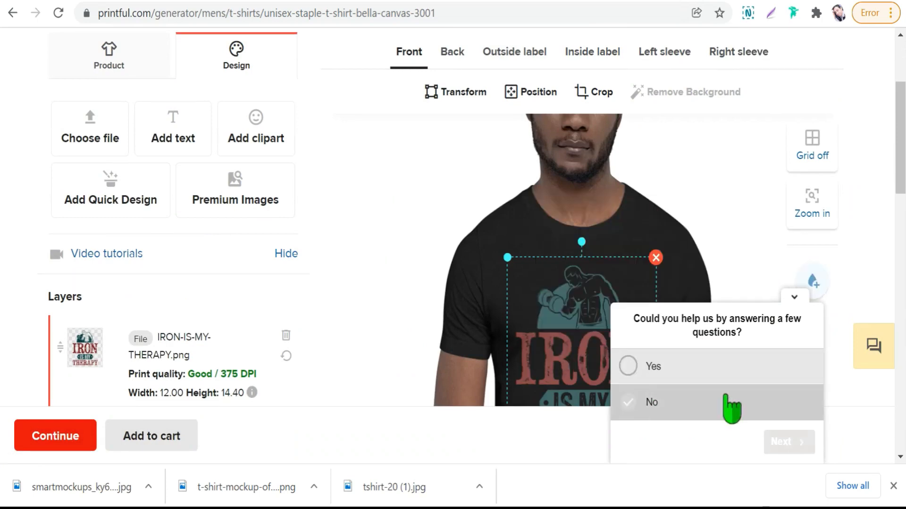
pyautogui.click(794, 297)
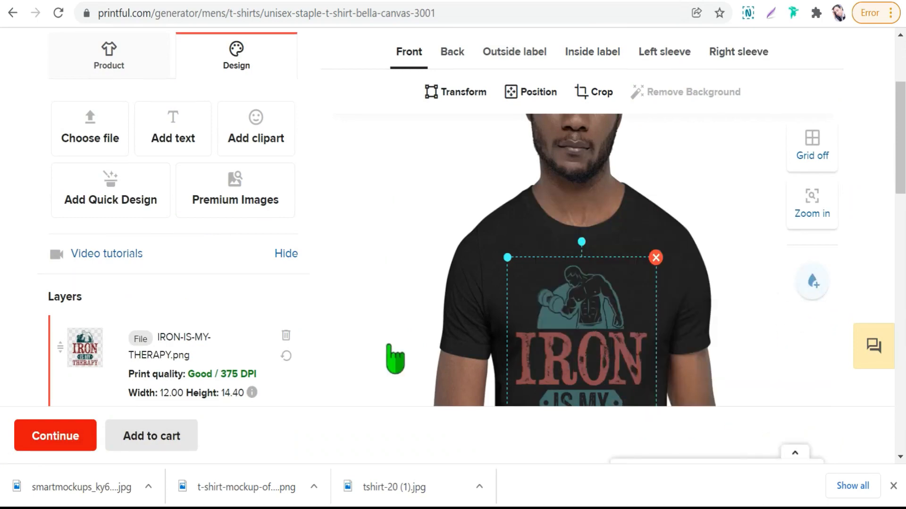
# Step: Check the design's placement on the shirt front, return to the product settings and add Yellow to the shirt colors
pyautogui.scroll(-5, 424, 320)
pyautogui.scroll(3, 451, 276)
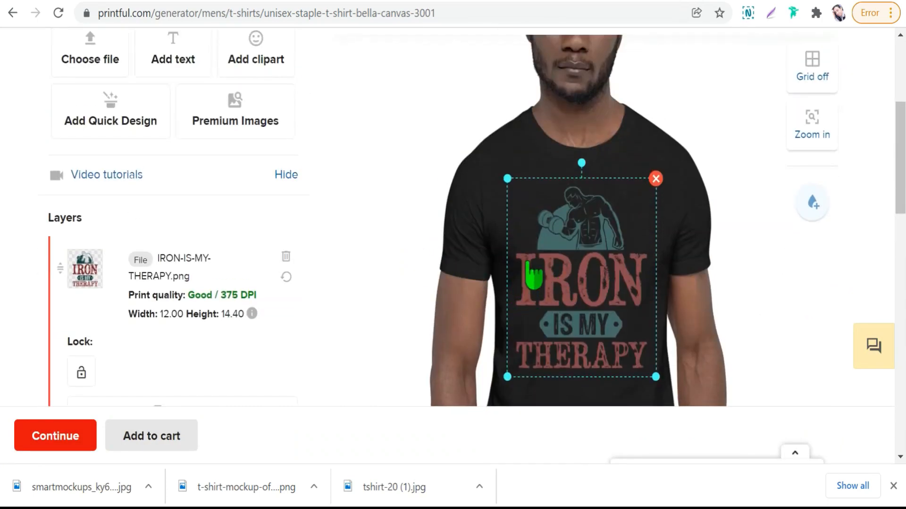
pyautogui.scroll(3, 465, 333)
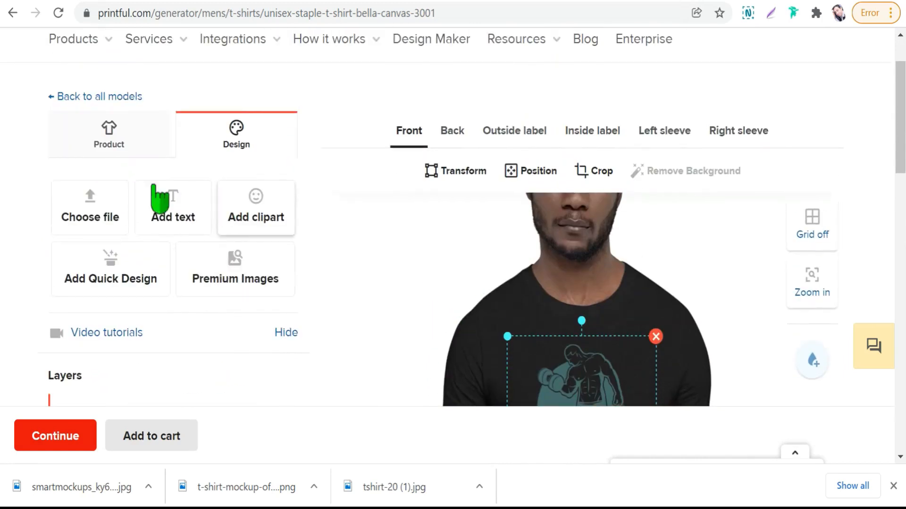
pyautogui.scroll(-3, 269, 285)
pyautogui.scroll(2, 281, 288)
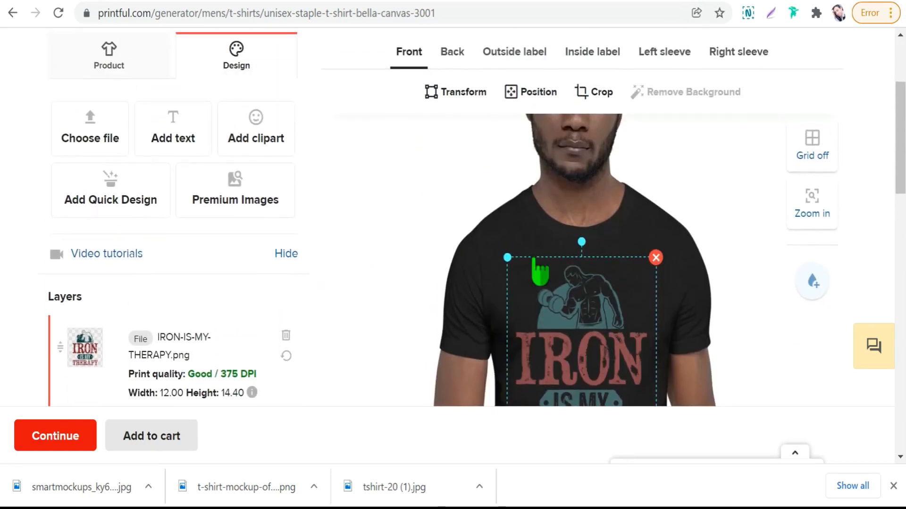
pyautogui.scroll(3, 170, 179)
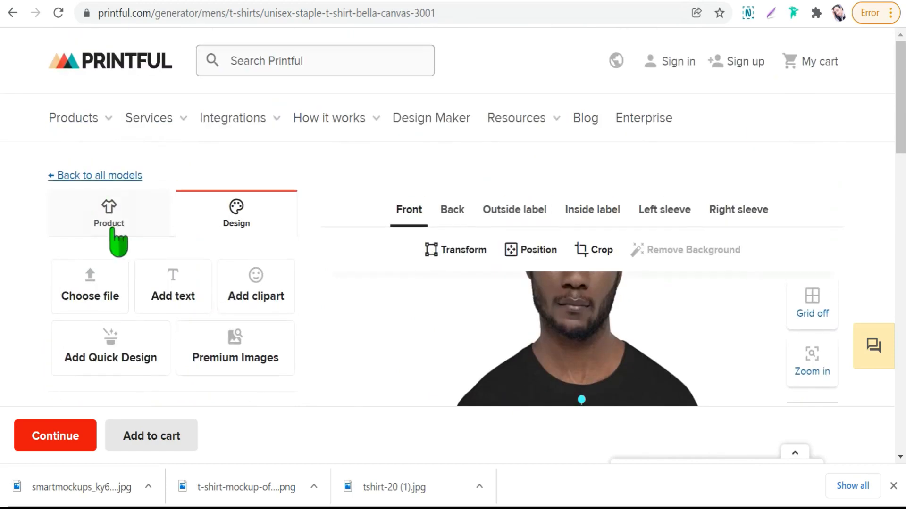
pyautogui.click(108, 231)
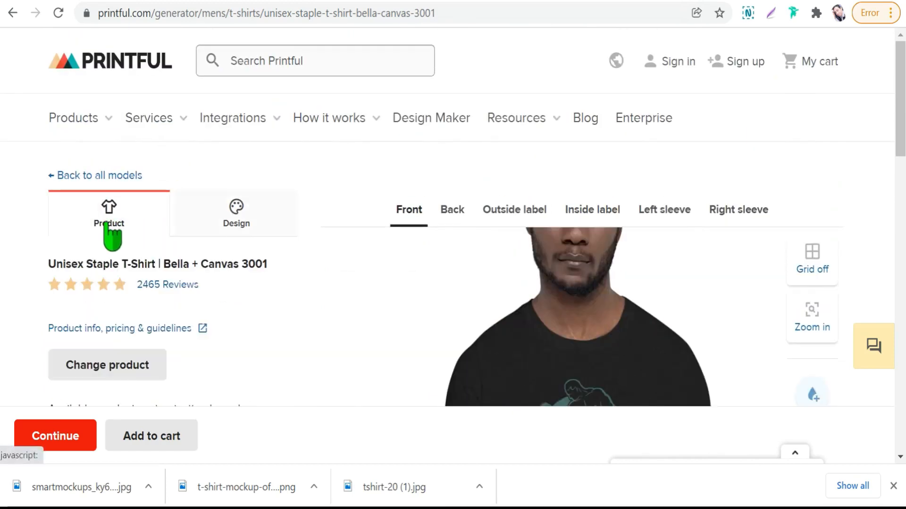
pyautogui.scroll(-5, 116, 236)
pyautogui.scroll(-4, 137, 232)
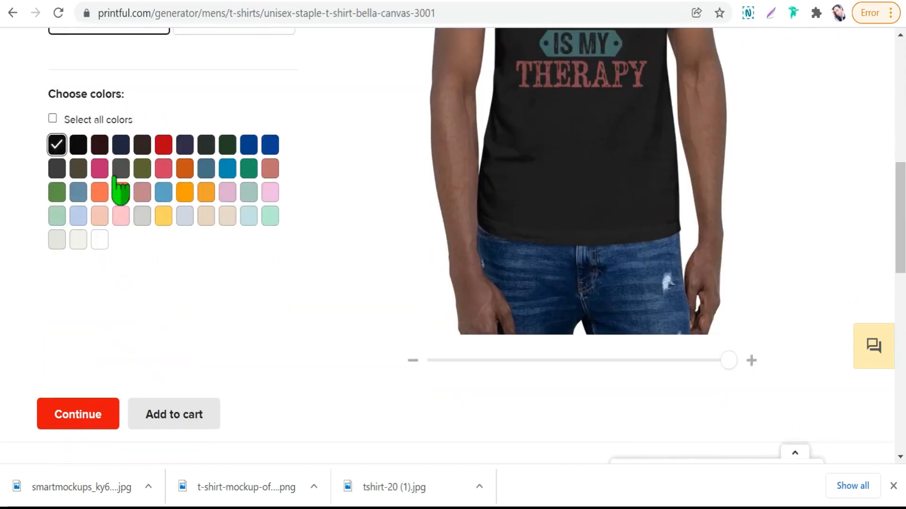
pyautogui.click(166, 223)
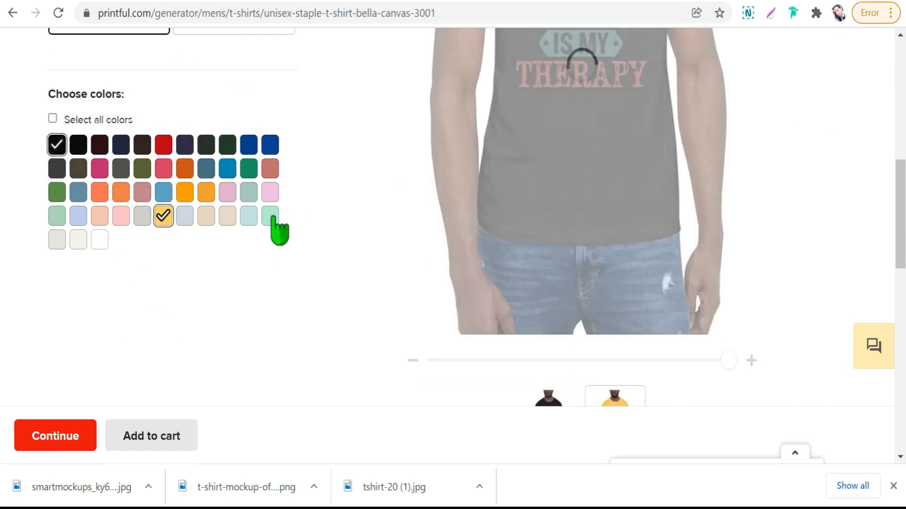
# Step: Review the design on the yellow T-shirt and continue to the file generation options
pyautogui.scroll(3, 277, 231)
pyautogui.scroll(2, 444, 243)
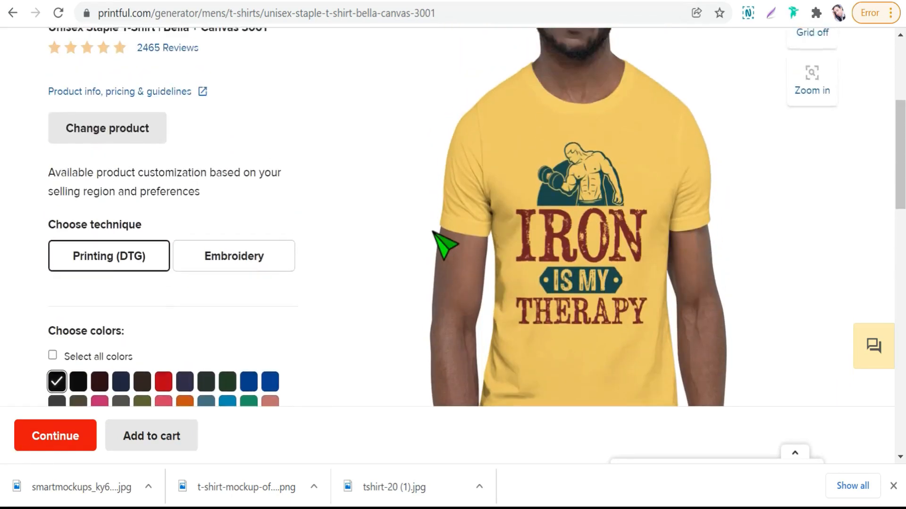
pyautogui.scroll(-10, 339, 236)
pyautogui.scroll(7, 363, 211)
pyautogui.scroll(3, 356, 283)
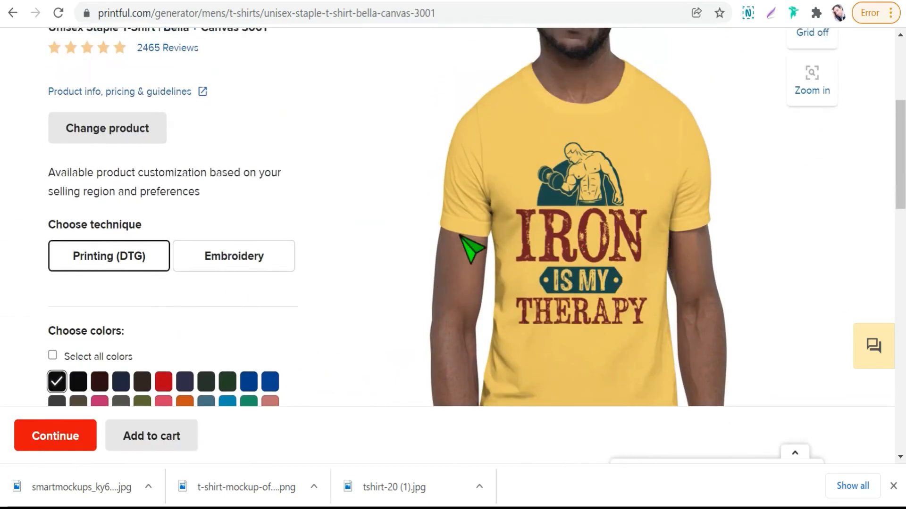
pyautogui.scroll(-3, 266, 314)
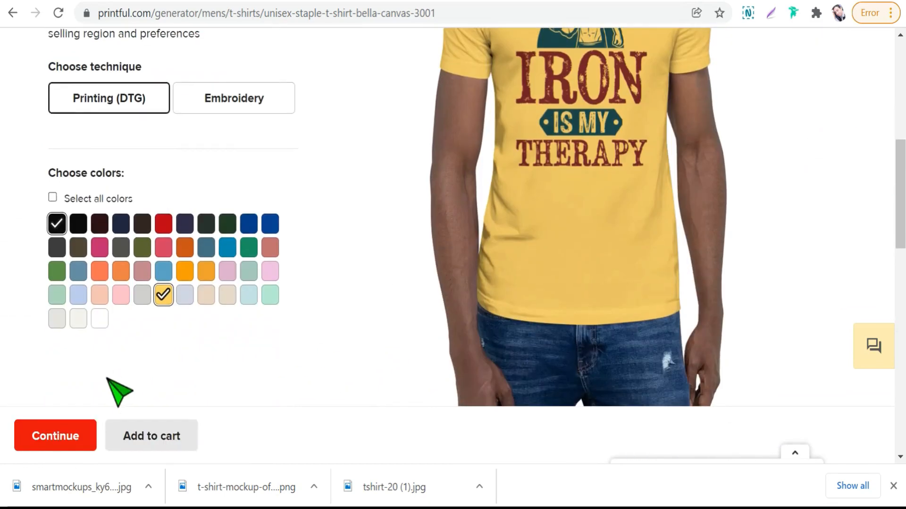
pyautogui.click(74, 446)
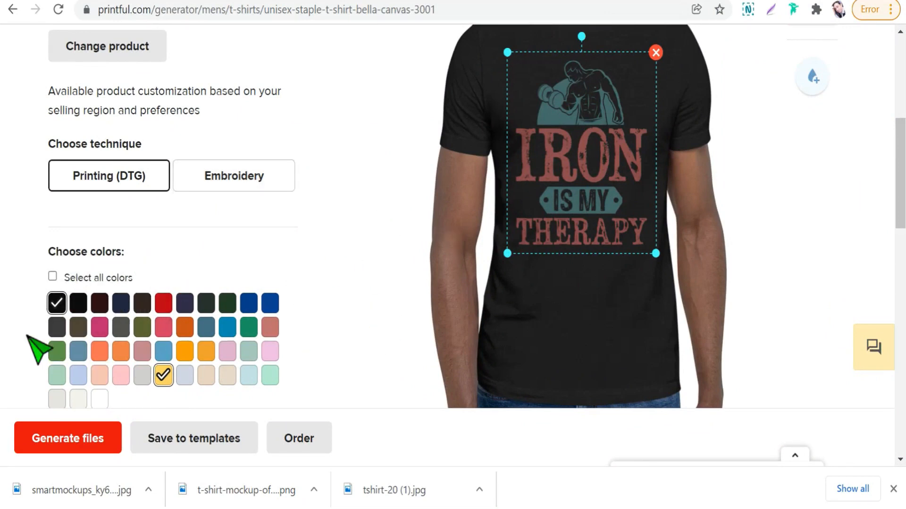
# Step: Replace the Black Heather shirt color with Heather Orange and add White to the selected colors
pyautogui.scroll(1, 414, 199)
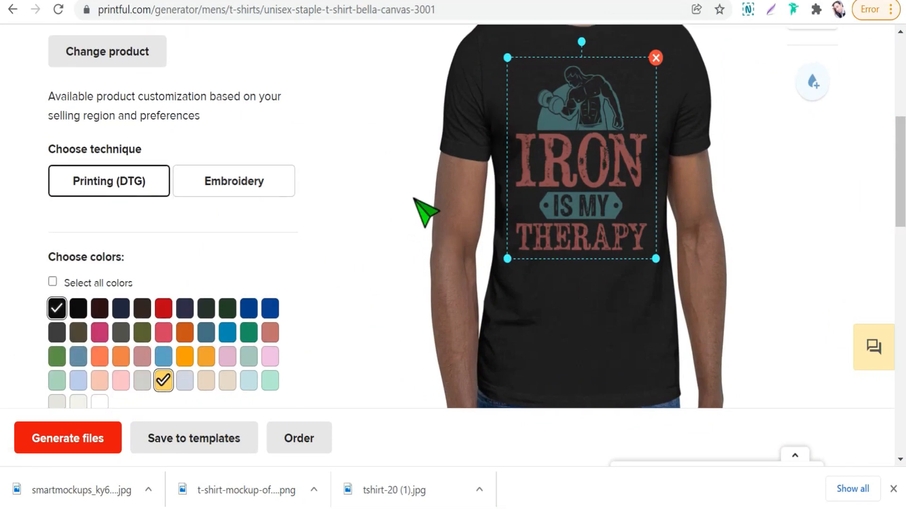
pyautogui.scroll(2, 414, 198)
pyautogui.scroll(-2, 302, 226)
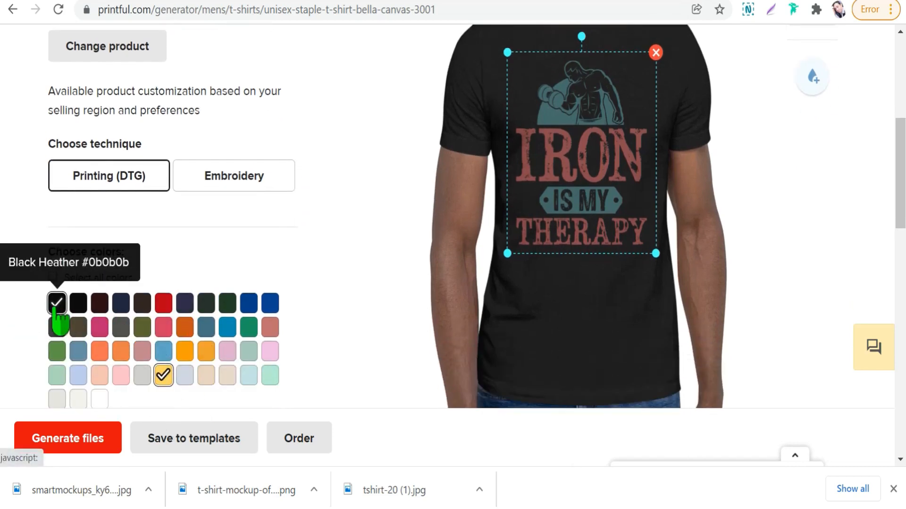
pyautogui.click(100, 354)
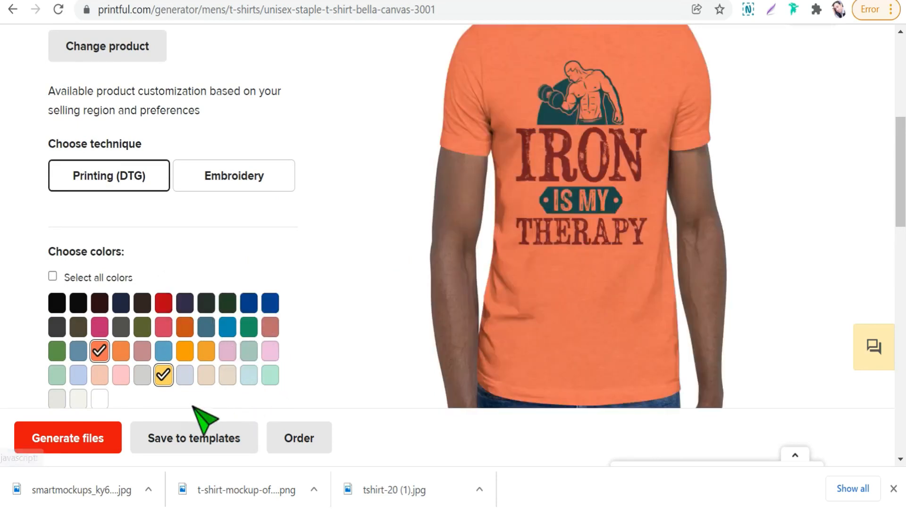
pyautogui.scroll(-2, 188, 360)
pyautogui.click(100, 320)
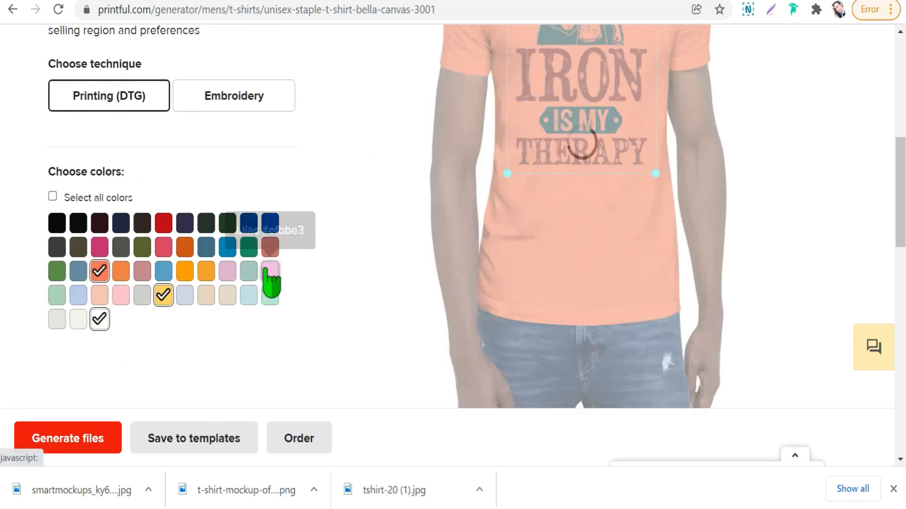
# Step: Generate the mockup files for the selected T-shirt colors
pyautogui.scroll(-7, 121, 197)
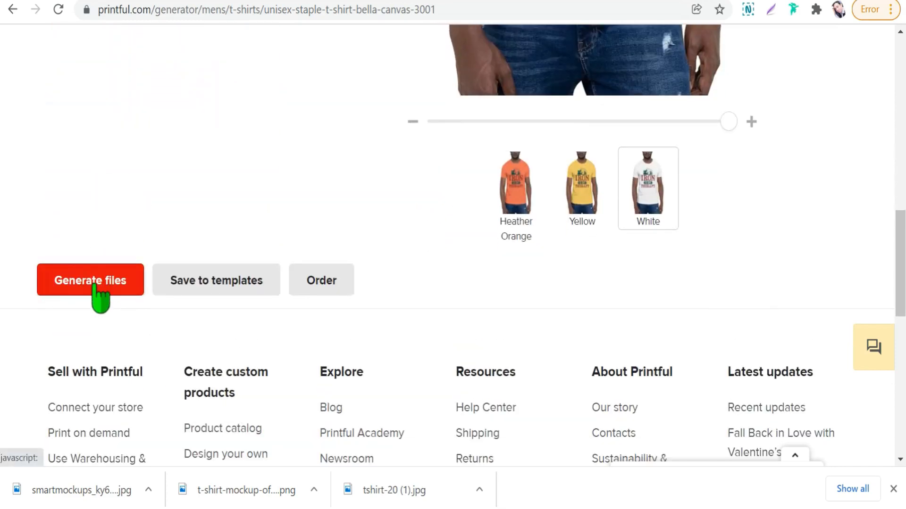
pyautogui.click(94, 282)
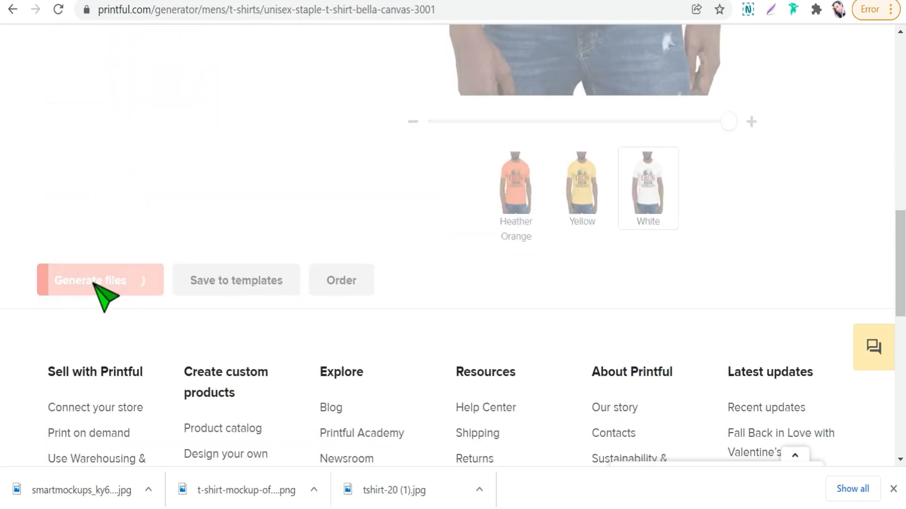
pyautogui.scroll(-9, 101, 297)
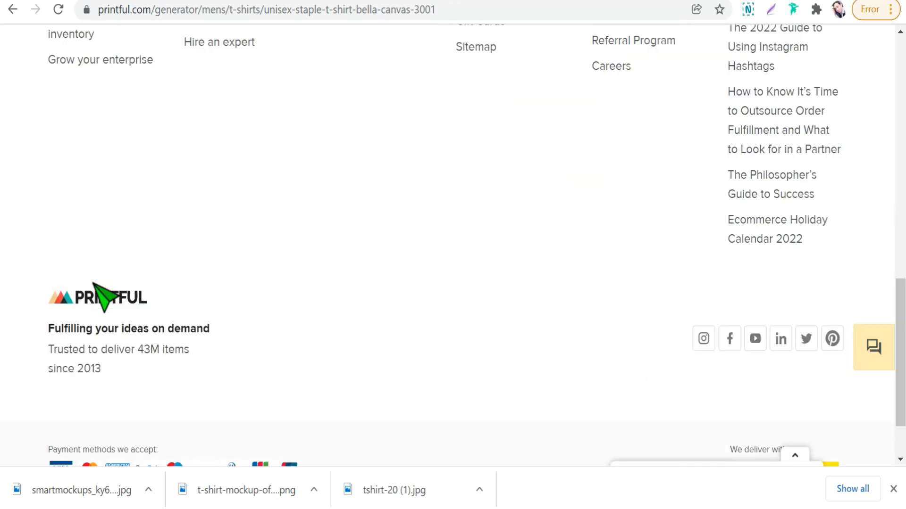
# Step: Look through the available mockup styles, including men's, women's, flat, lifestyle and seasonal ones
pyautogui.scroll(6, 142, 274)
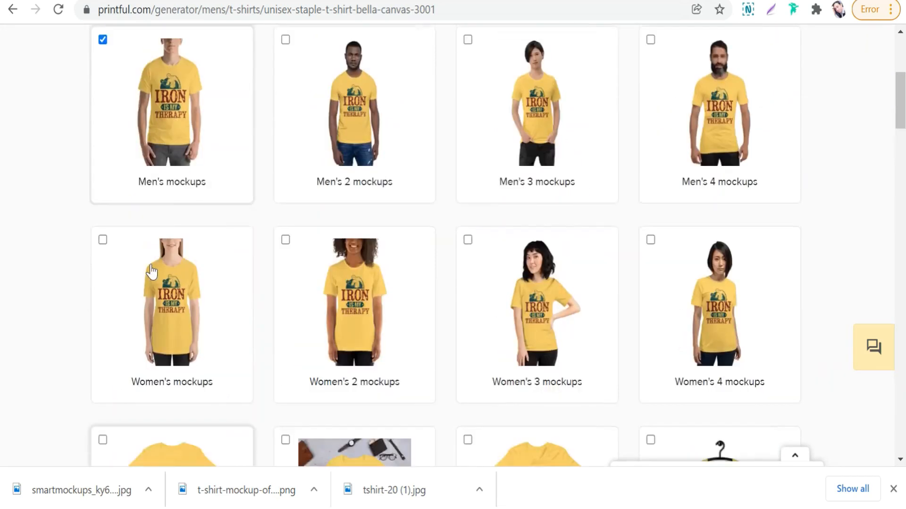
pyautogui.scroll(5, 550, 188)
pyautogui.scroll(-3, 639, 104)
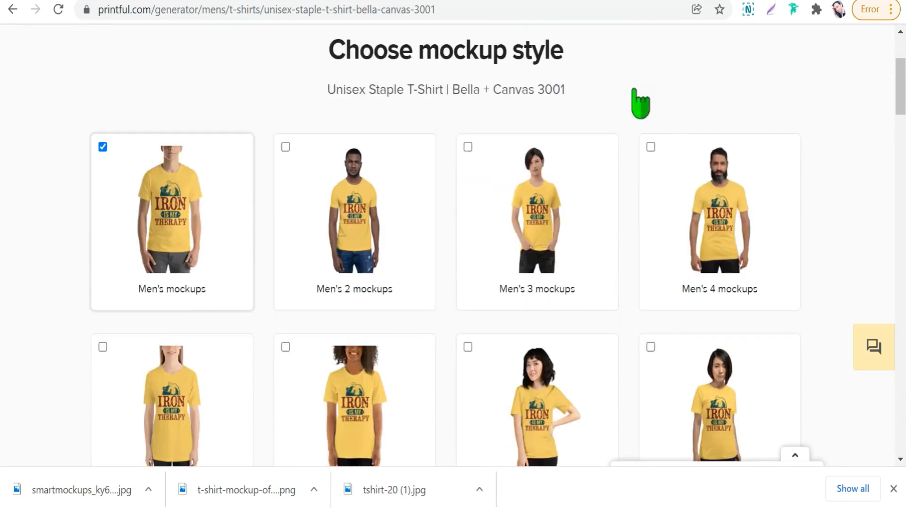
pyautogui.scroll(-10, 306, 198)
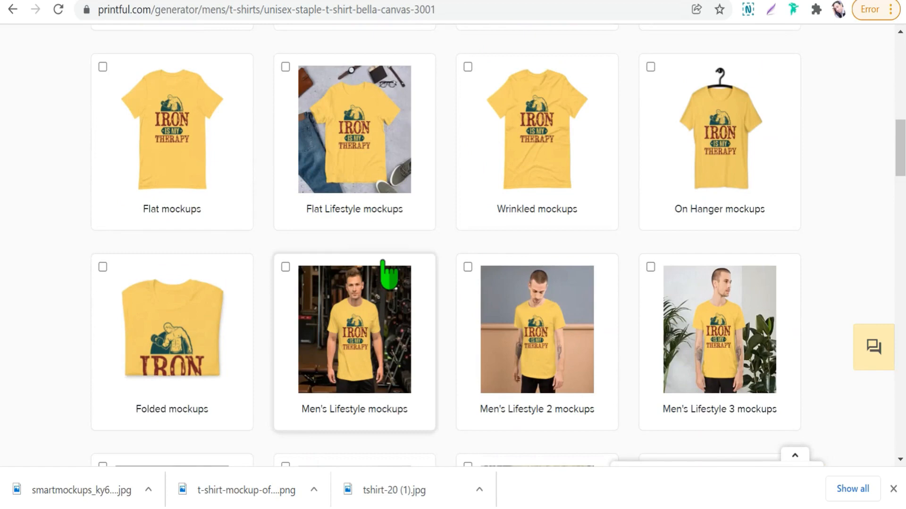
pyautogui.scroll(-5, 348, 218)
pyautogui.scroll(-2, 475, 289)
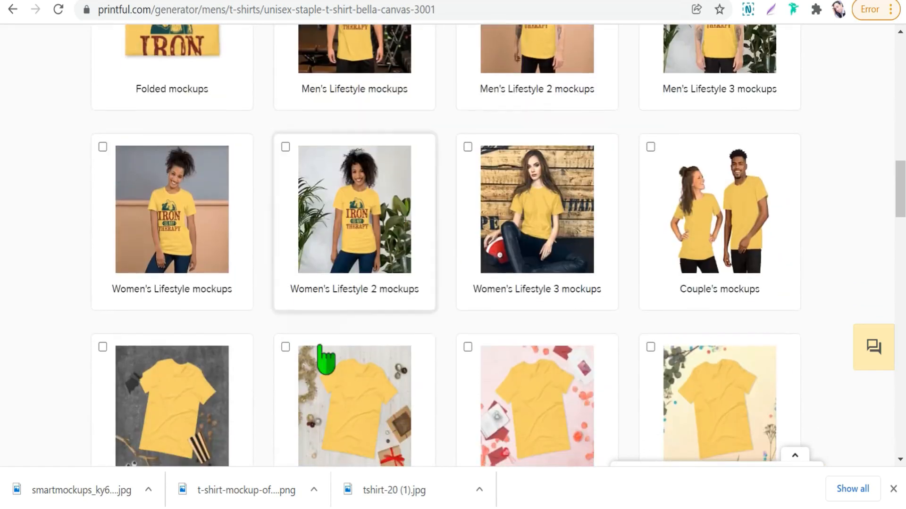
pyautogui.scroll(15, 486, 283)
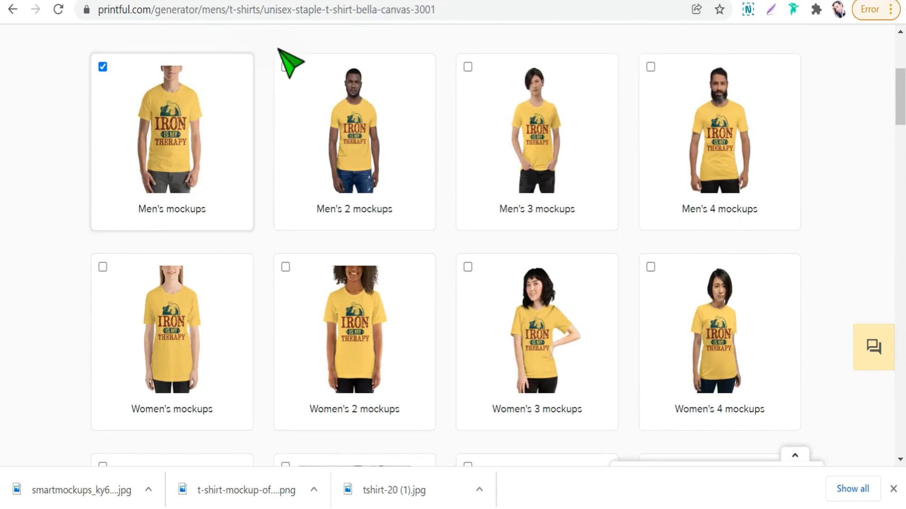
# Step: Add the Men's 4 and Men's Lifestyle mockups to the selected mockup styles
pyautogui.click(651, 67)
pyautogui.scroll(-5, 311, 400)
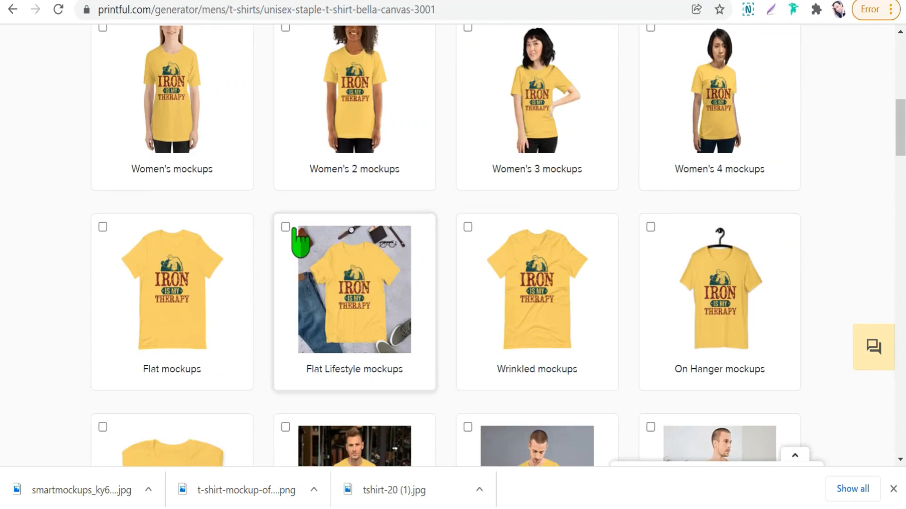
pyautogui.scroll(-5, 286, 226)
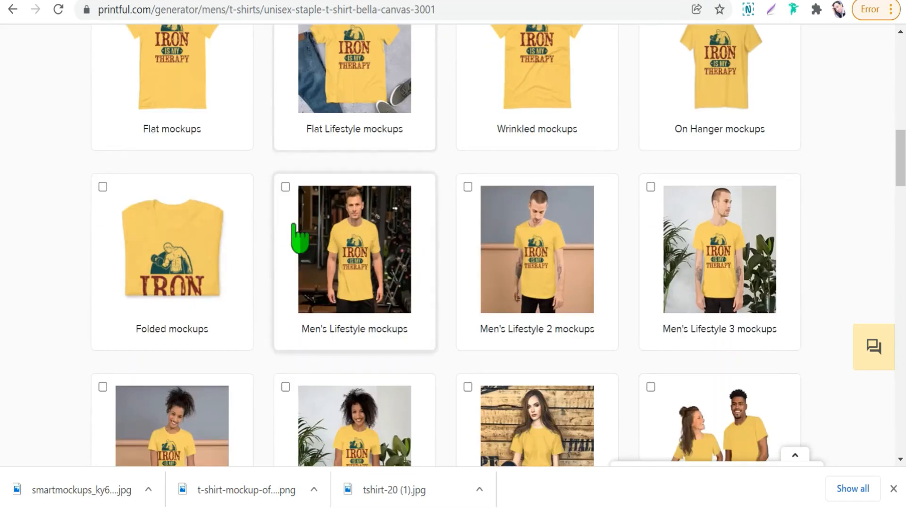
pyautogui.click(285, 187)
pyautogui.scroll(-8, 293, 203)
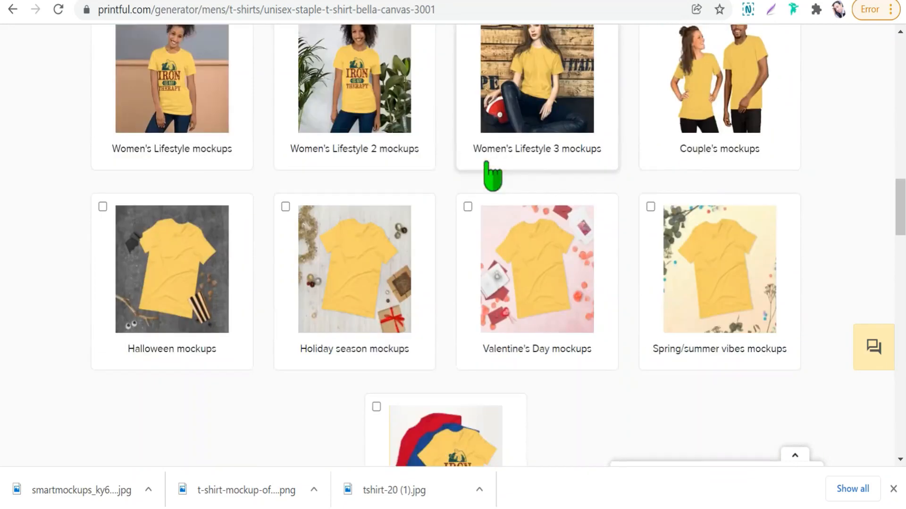
pyautogui.scroll(1, 521, 177)
# Step: Review the selected front mockups and download their files as an archive in PNG format
pyautogui.scroll(-18, 522, 177)
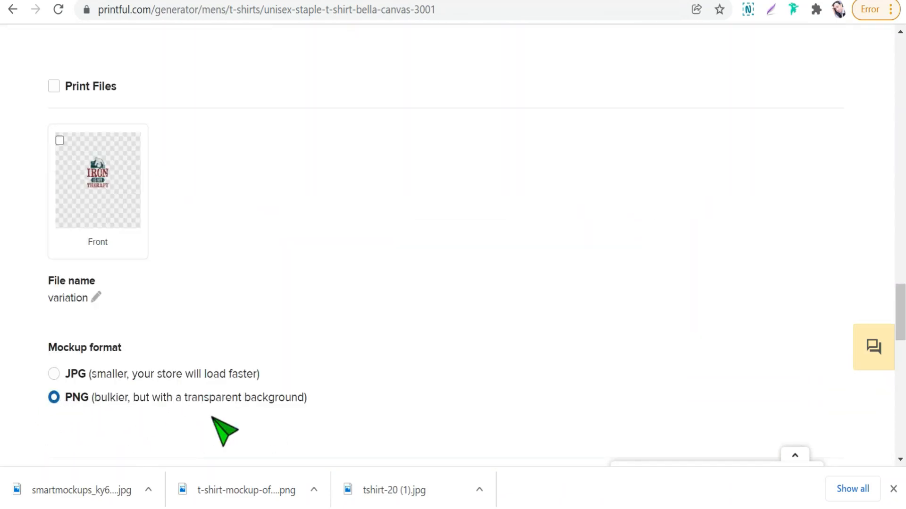
pyautogui.scroll(7, 372, 264)
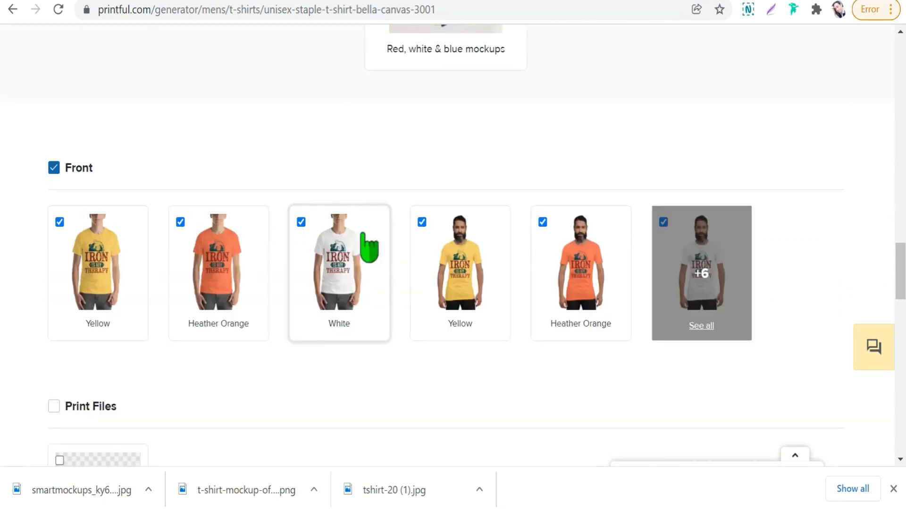
pyautogui.scroll(3, 409, 299)
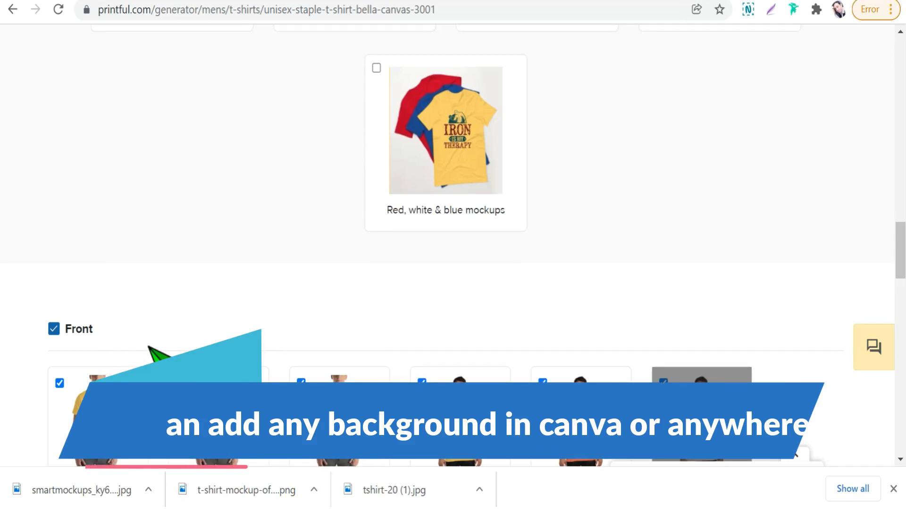
pyautogui.scroll(10, 157, 359)
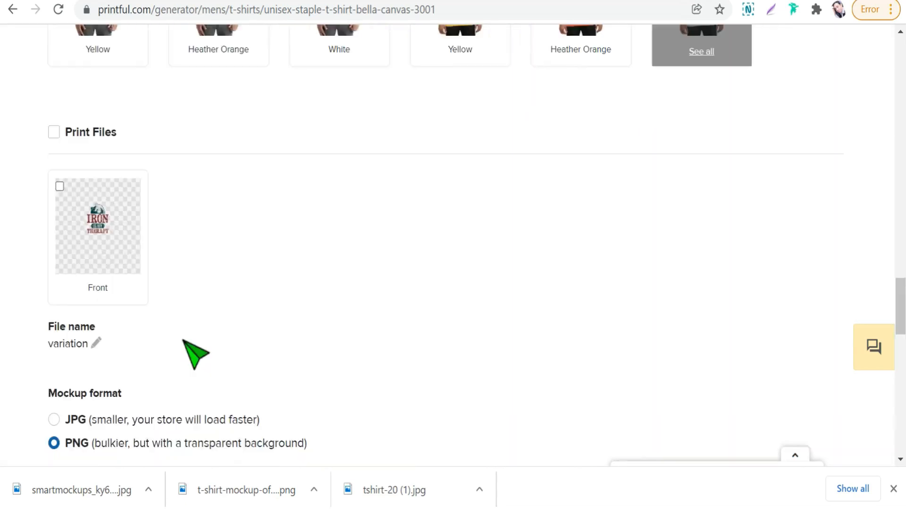
pyautogui.scroll(-6, 142, 359)
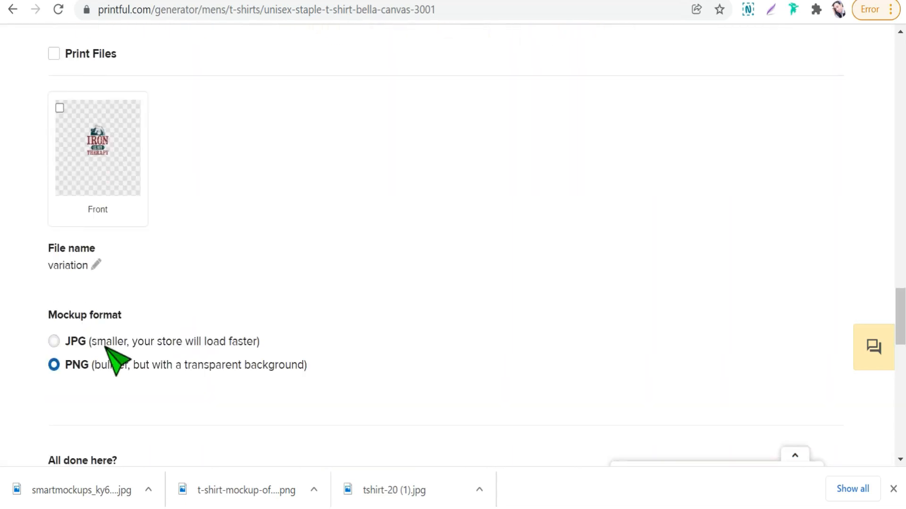
pyautogui.click(66, 349)
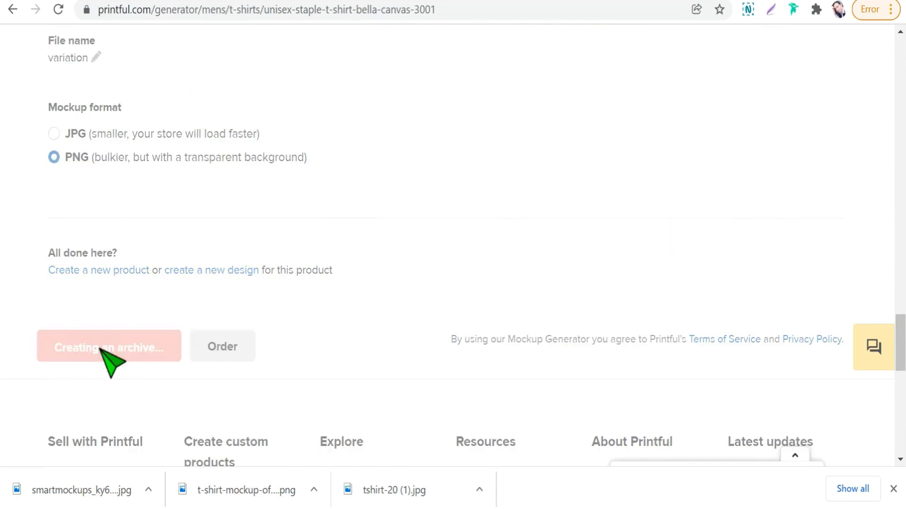
pyautogui.scroll(15, 136, 354)
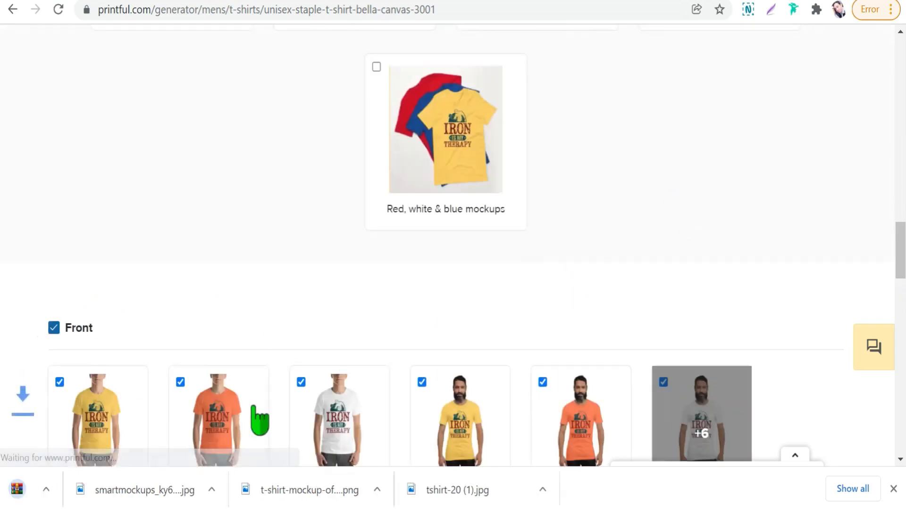
pyautogui.scroll(-3, 259, 421)
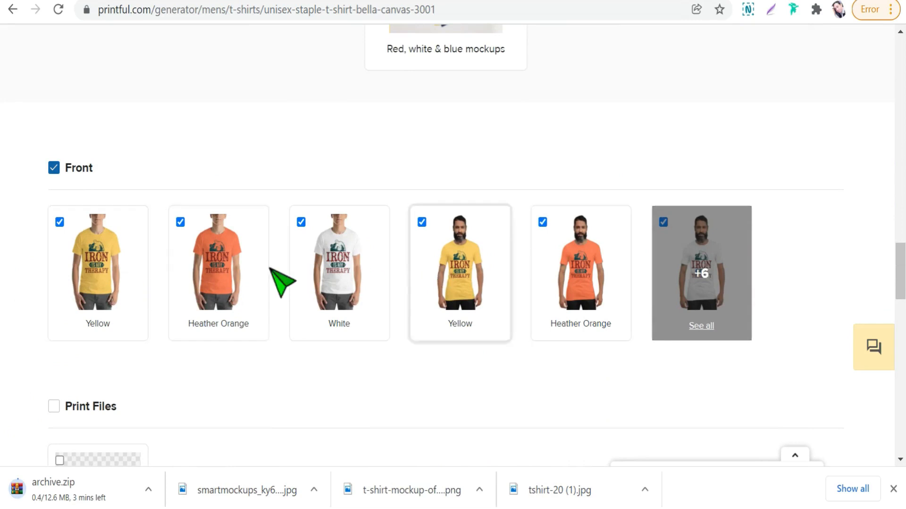
pyautogui.scroll(-10, 134, 298)
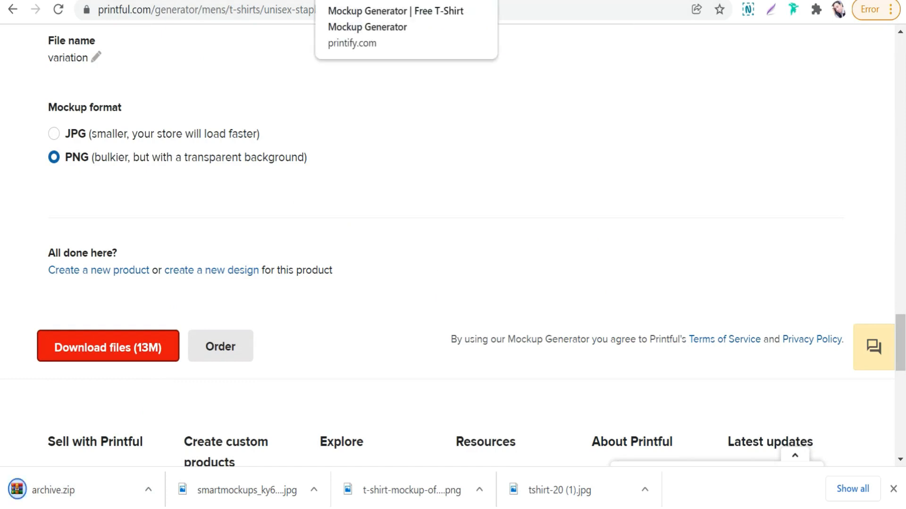
# Step: Switch to Canva, upload the IRON IS MY THERAPY image from the fitness folder and place it on the blank Instagram post
pyautogui.click(331, 1)
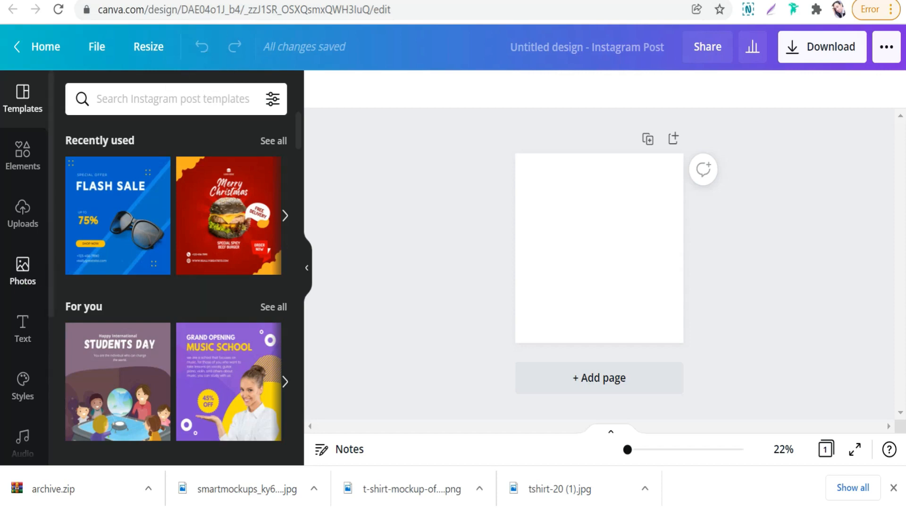
pyautogui.click(22, 215)
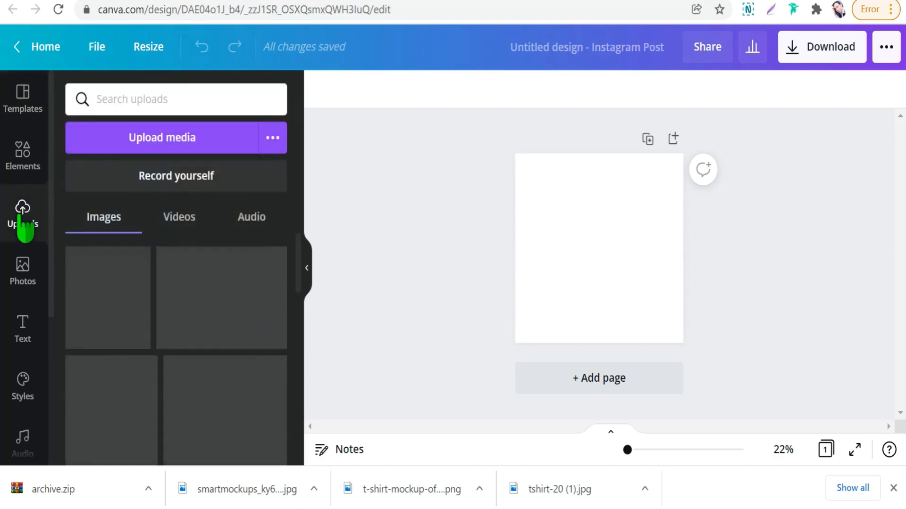
pyautogui.click(148, 143)
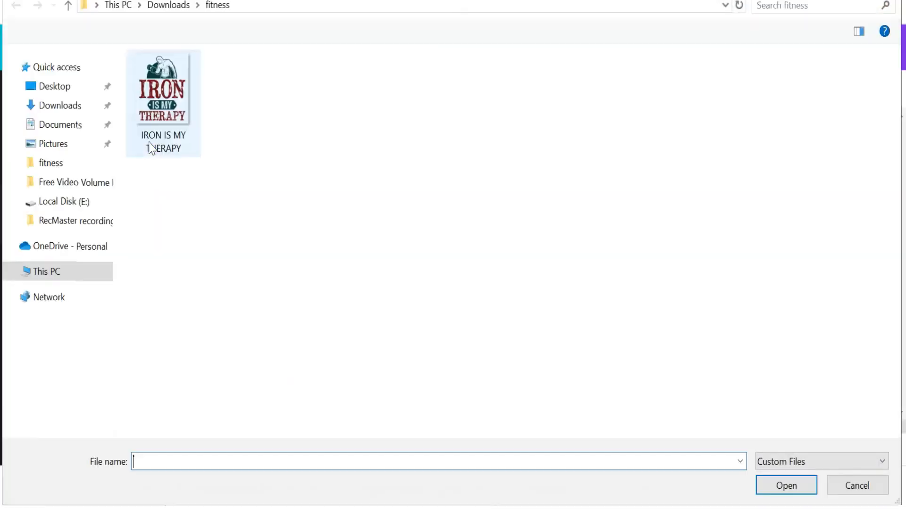
pyautogui.click(184, 136)
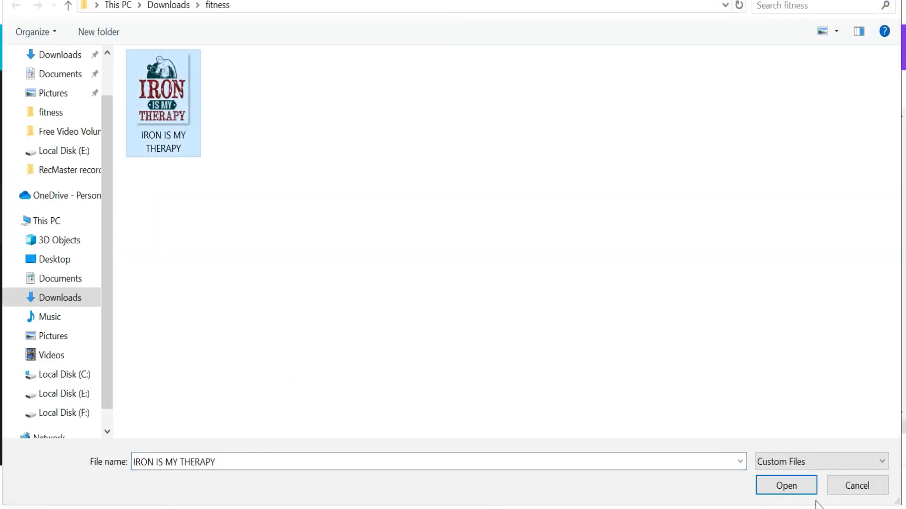
pyautogui.click(779, 491)
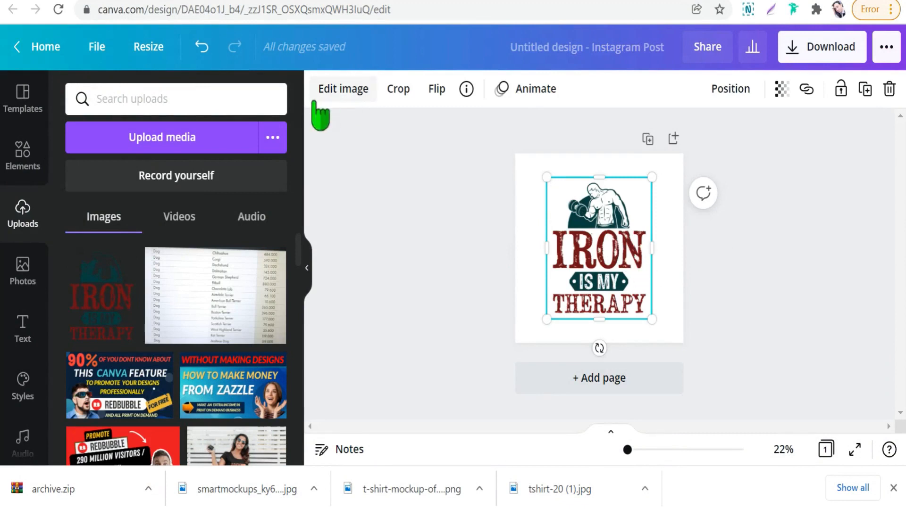
# Step: Open the full Smartmockups collection for the placed IRON IS MY THERAPY image
pyautogui.click(344, 89)
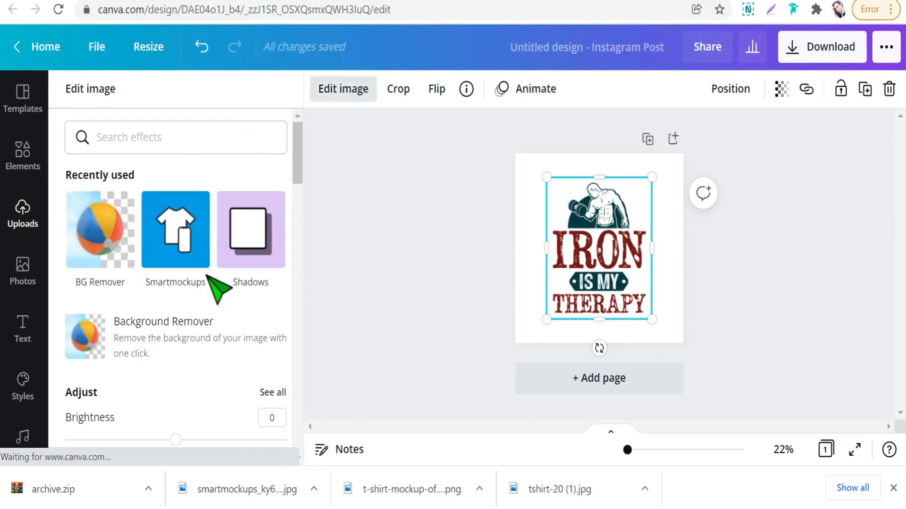
pyautogui.click(175, 244)
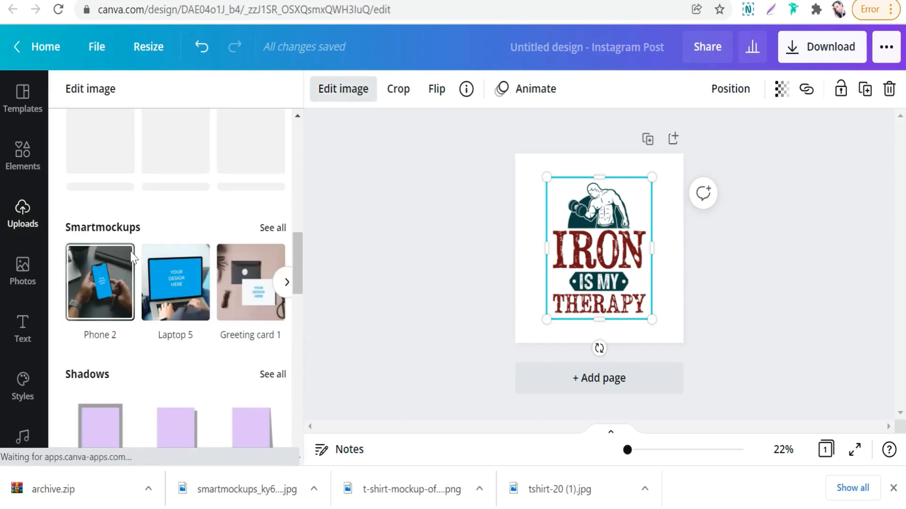
pyautogui.scroll(10, 200, 264)
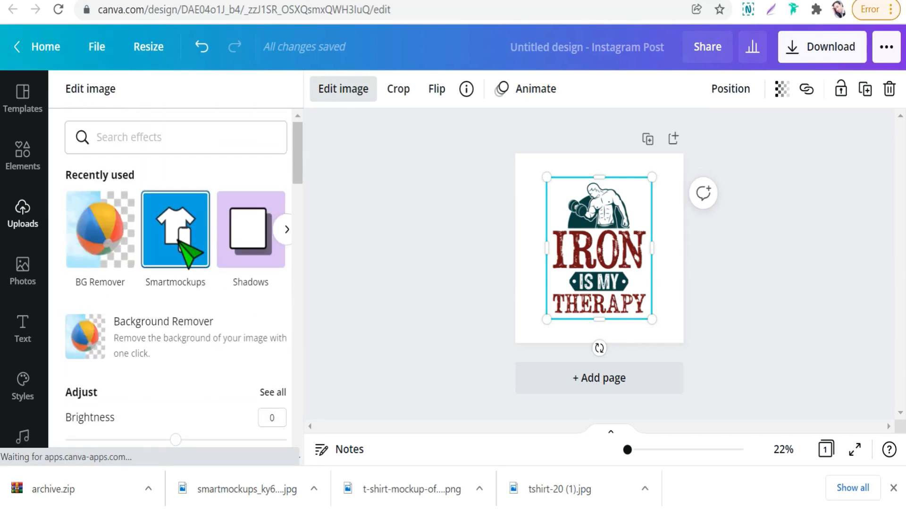
pyautogui.click(178, 241)
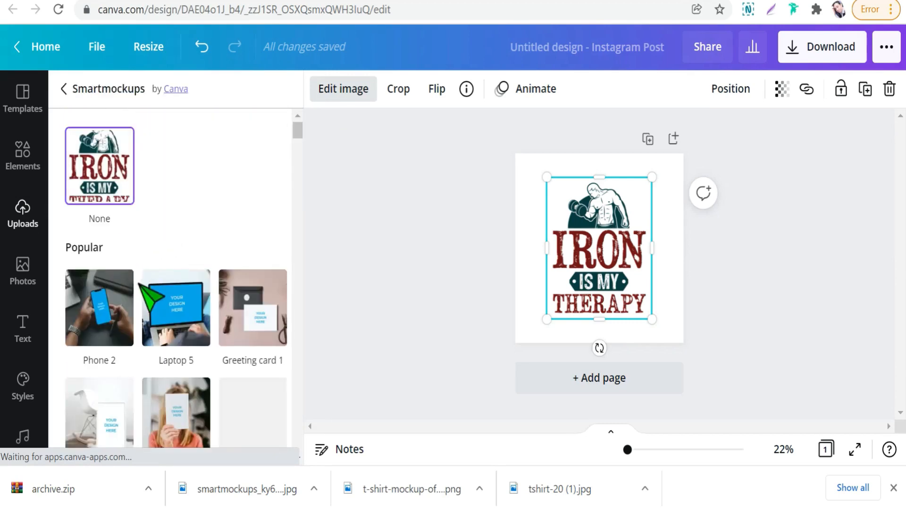
# Step: Try the T-shirt 1 mockup on the design and replace it with T-shirt 10 from the Clothing group
pyautogui.scroll(-2, 156, 283)
pyautogui.scroll(-3, 116, 269)
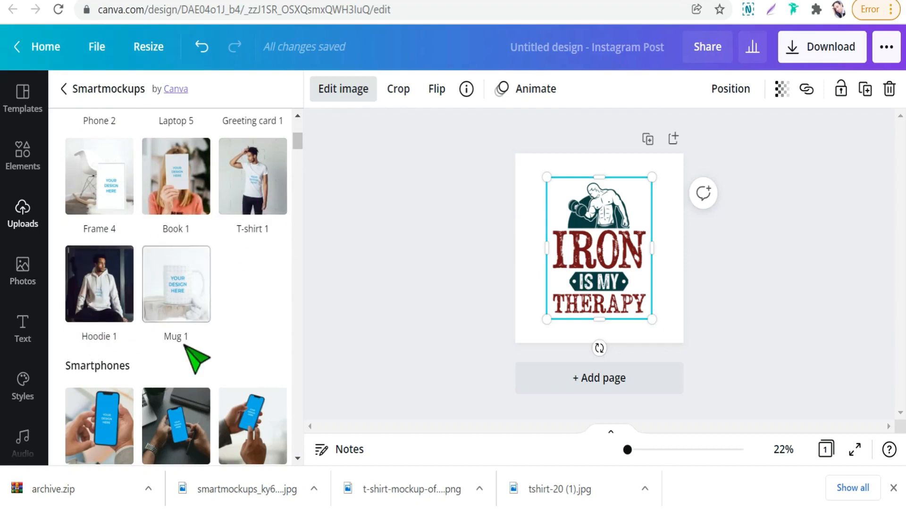
pyautogui.scroll(-3, 189, 354)
pyautogui.scroll(4, 151, 382)
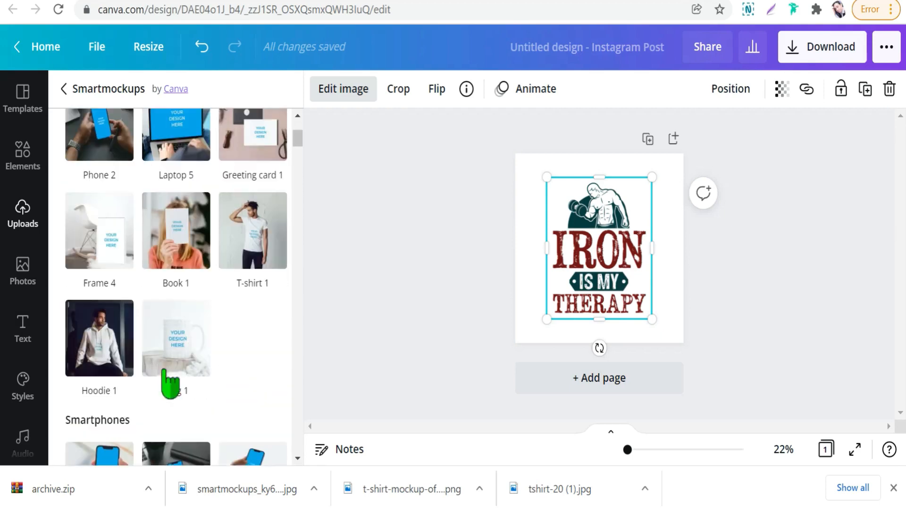
pyautogui.click(263, 265)
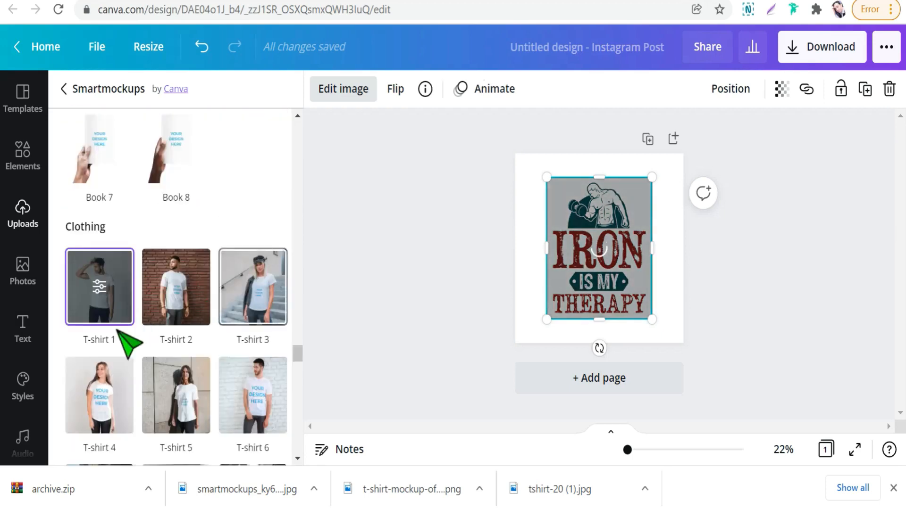
pyautogui.scroll(-2, 142, 302)
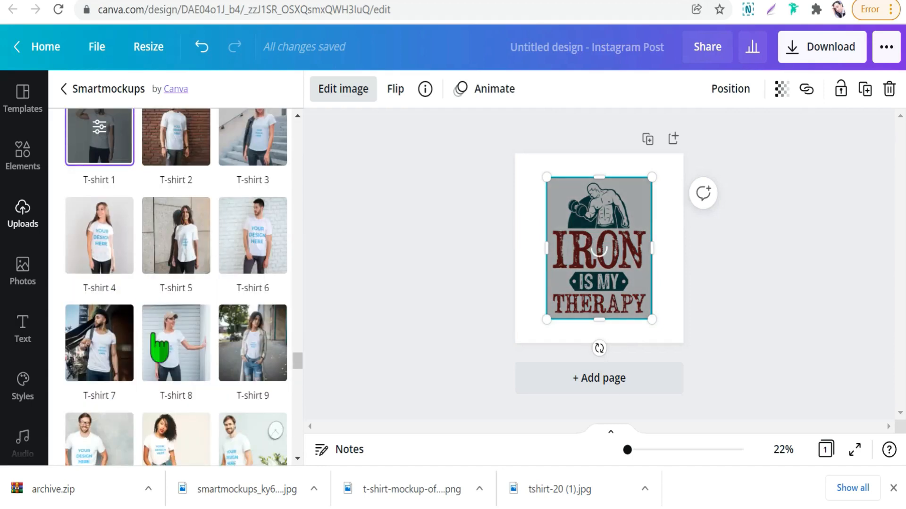
pyautogui.scroll(-2, 191, 331)
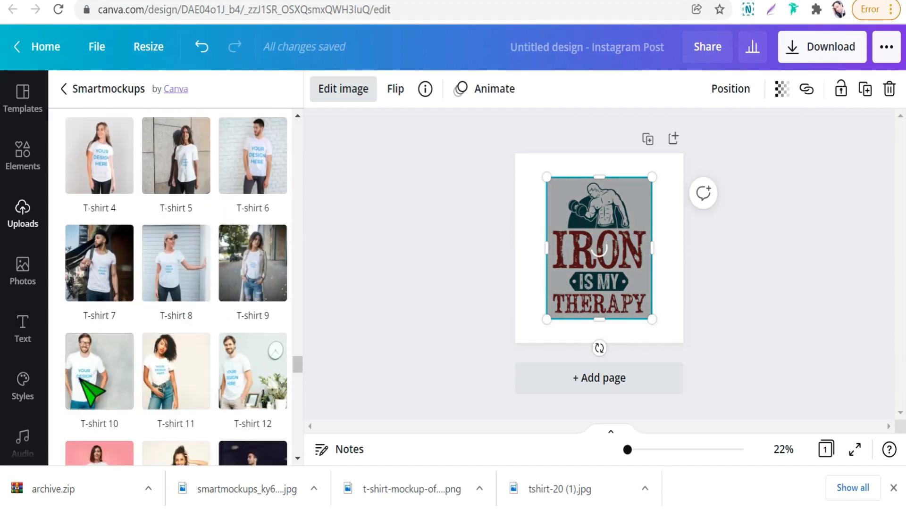
pyautogui.click(92, 387)
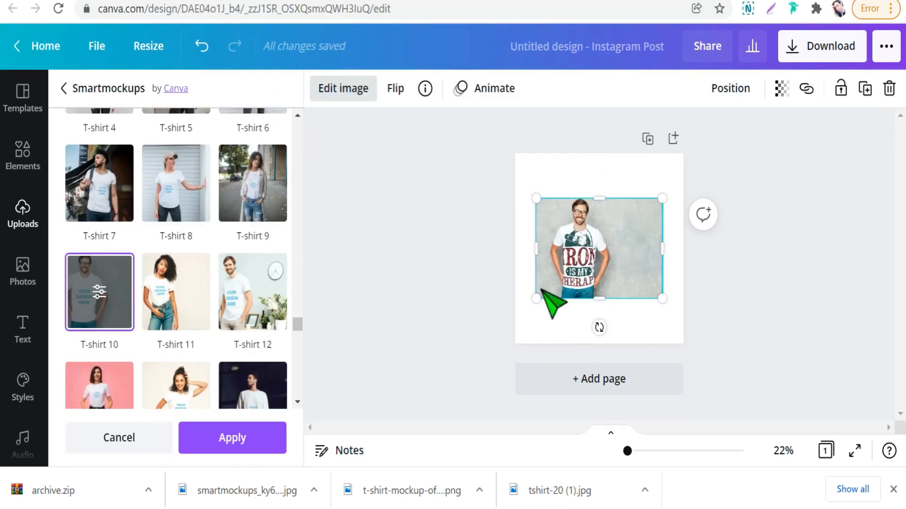
# Step: Set the T-shirt 10 mockup's crop to Custom and reduce the design's size to 57
pyautogui.click(99, 292)
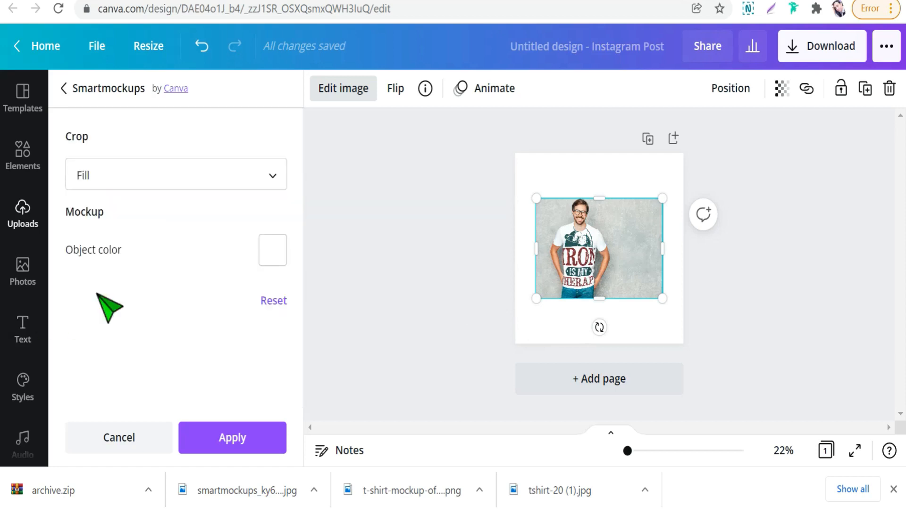
pyautogui.click(276, 176)
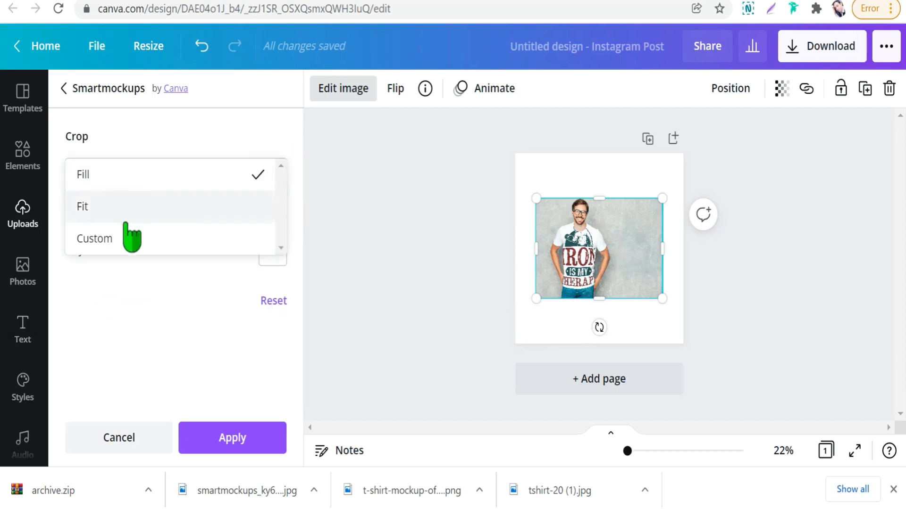
pyautogui.click(97, 240)
pyautogui.scroll(-1, 155, 233)
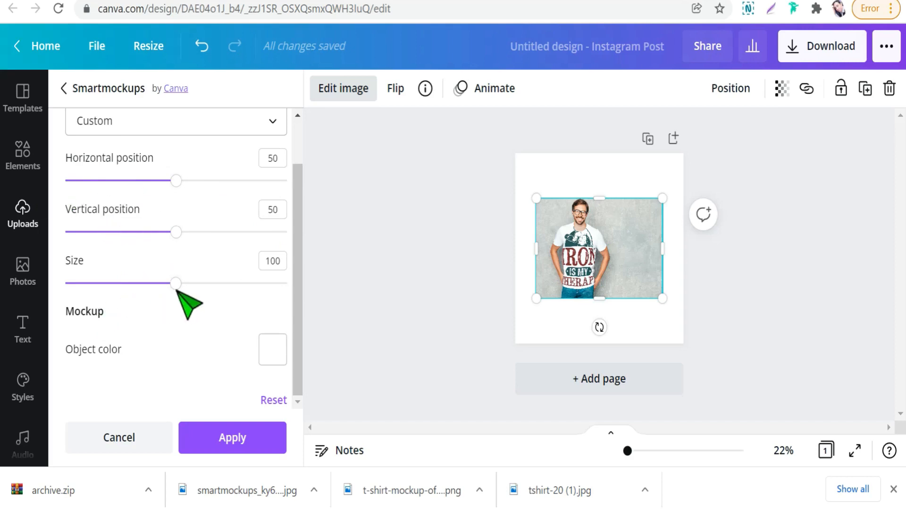
pyautogui.moveTo(175, 284); pyautogui.dragTo(128, 284)
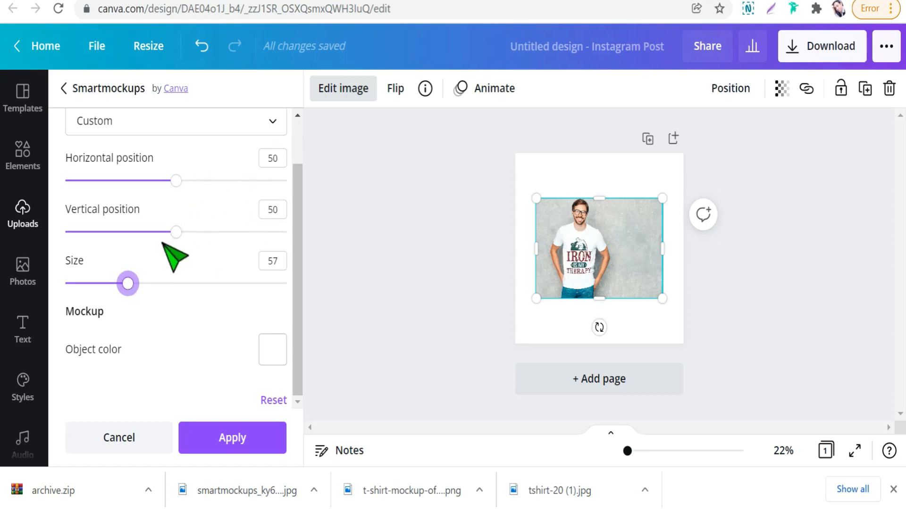
# Step: Set the shirt's object color to the light yellow of the Out and About palette and apply the mockup
pyautogui.click(267, 354)
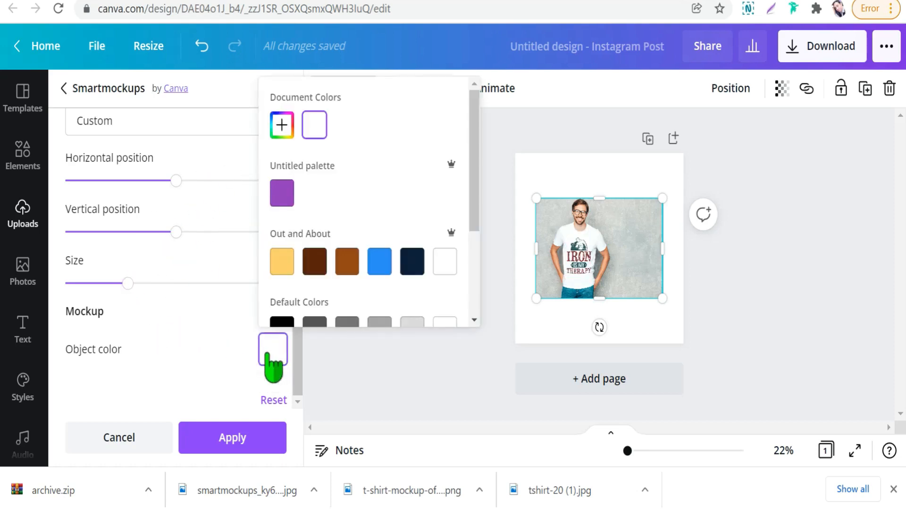
pyautogui.scroll(-3, 344, 236)
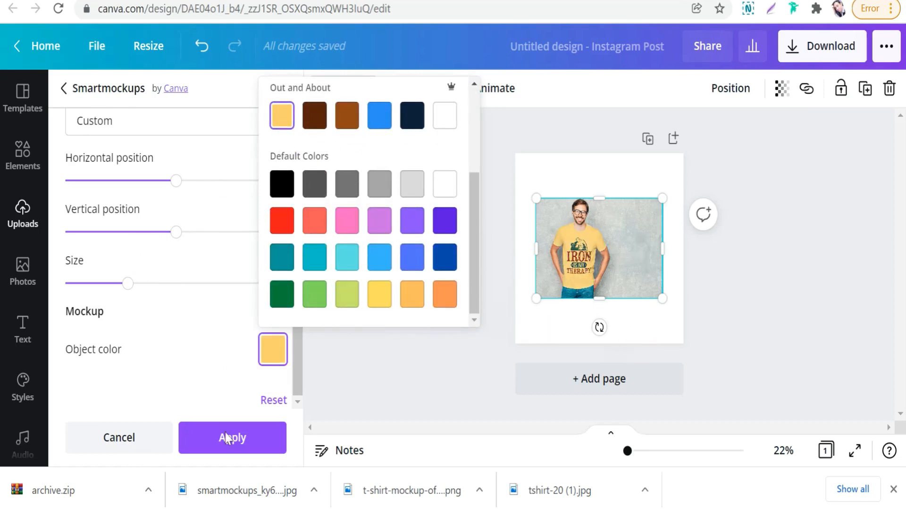
pyautogui.click(232, 448)
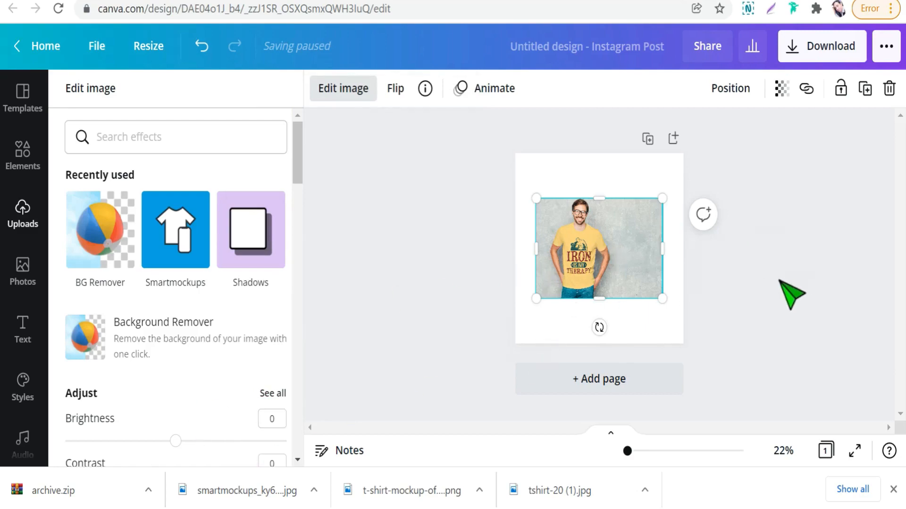
pyautogui.click(635, 352)
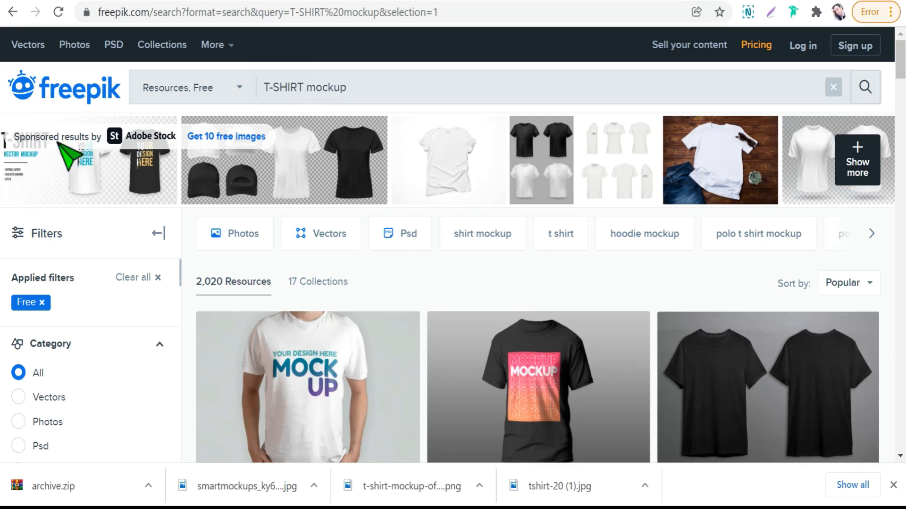
# Step: Examine the free T-shirt mockup results on Freepik and open the resource type options of the search
pyautogui.scroll(-5, 299, 323)
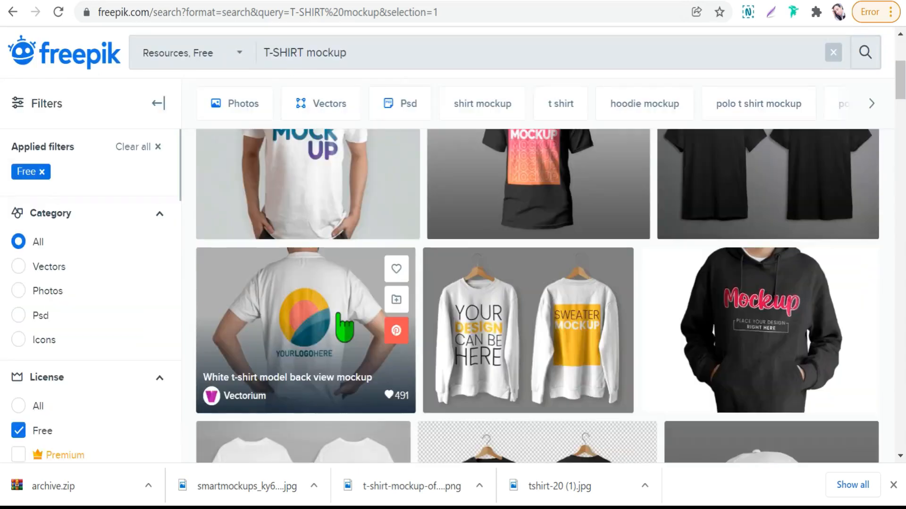
pyautogui.scroll(-15, 338, 260)
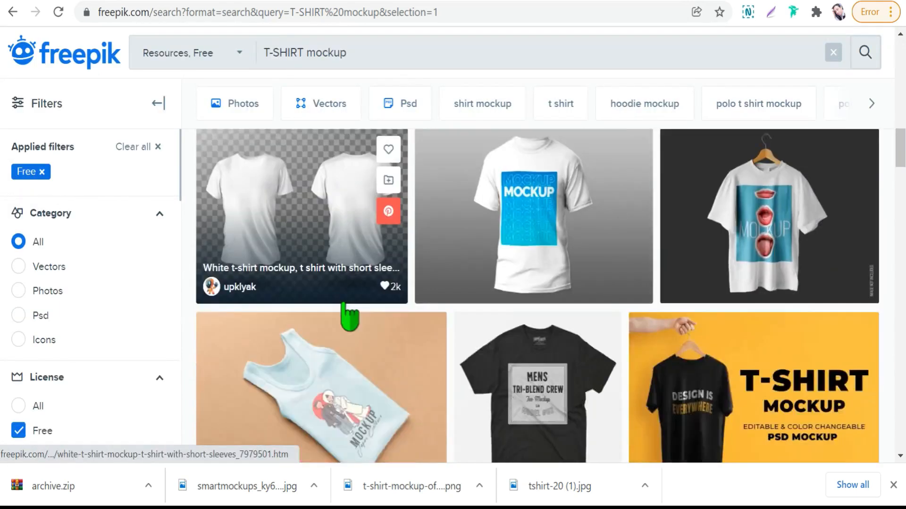
pyautogui.scroll(15, 386, 326)
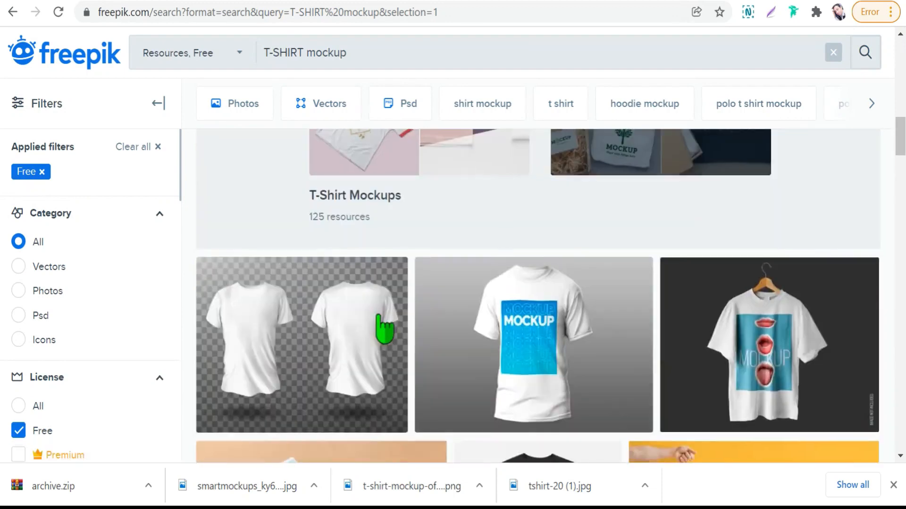
pyautogui.scroll(10, 384, 330)
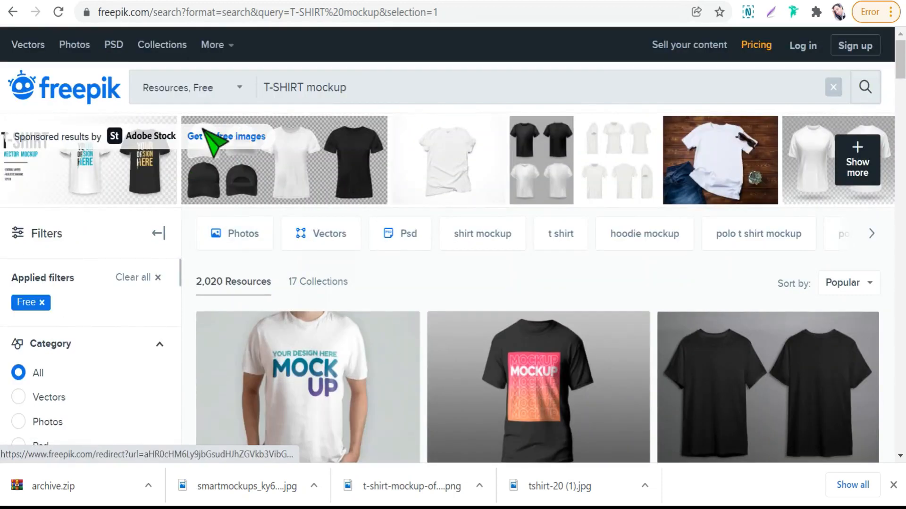
pyautogui.click(239, 89)
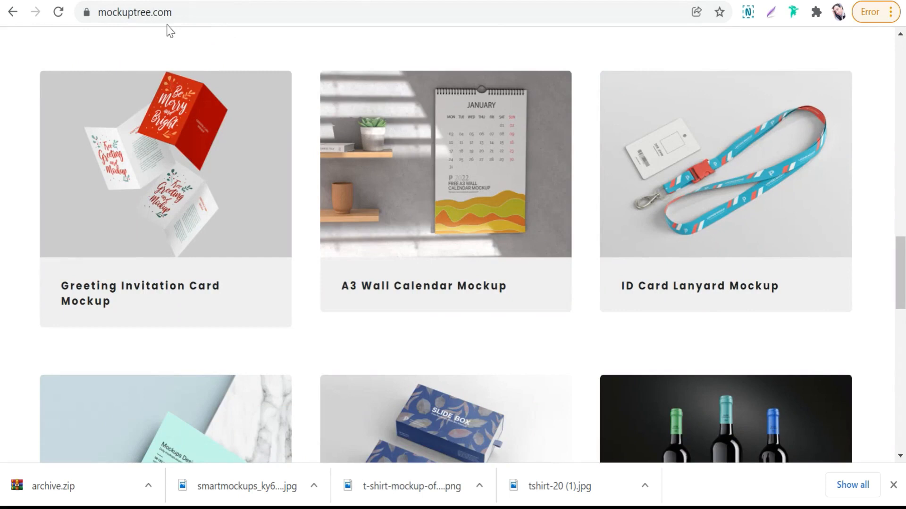
# Step: Look through the free mockups on the mockuptree.com home page down to its end and return to its start
pyautogui.scroll(-6, 222, 196)
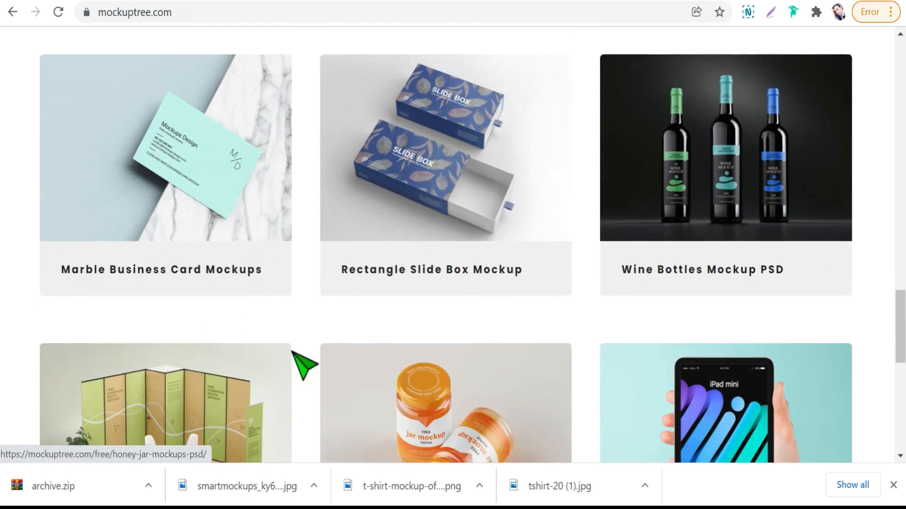
pyautogui.scroll(-7, 304, 349)
pyautogui.scroll(-3, 304, 324)
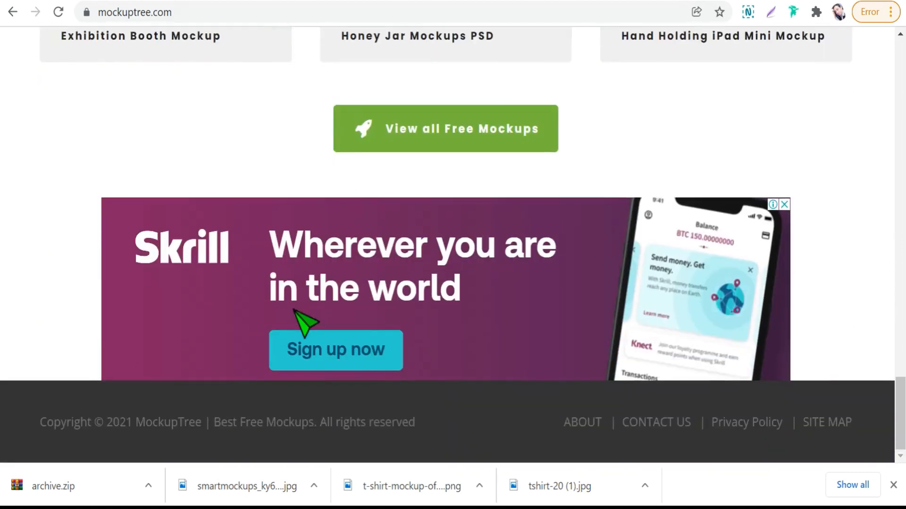
pyautogui.scroll(15, 304, 323)
pyautogui.scroll(15, 304, 323)
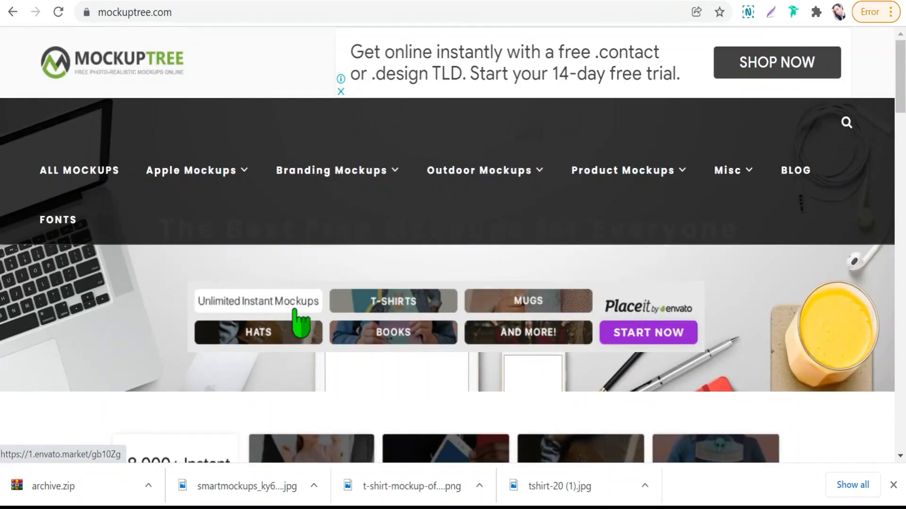